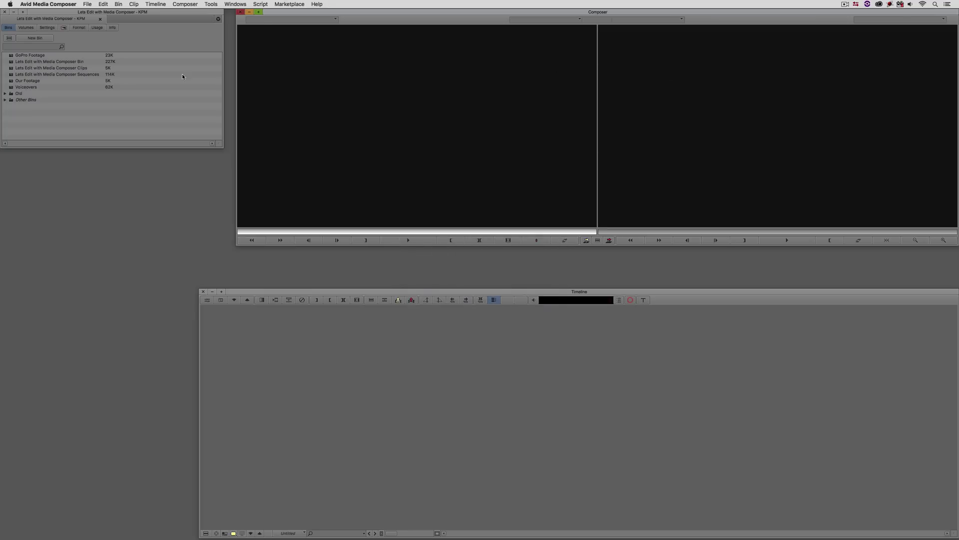
# Step: Open the GoPro Footage bin and load clip GOPR0070 into the source monitor
pyautogui.doubleClick(34, 57)
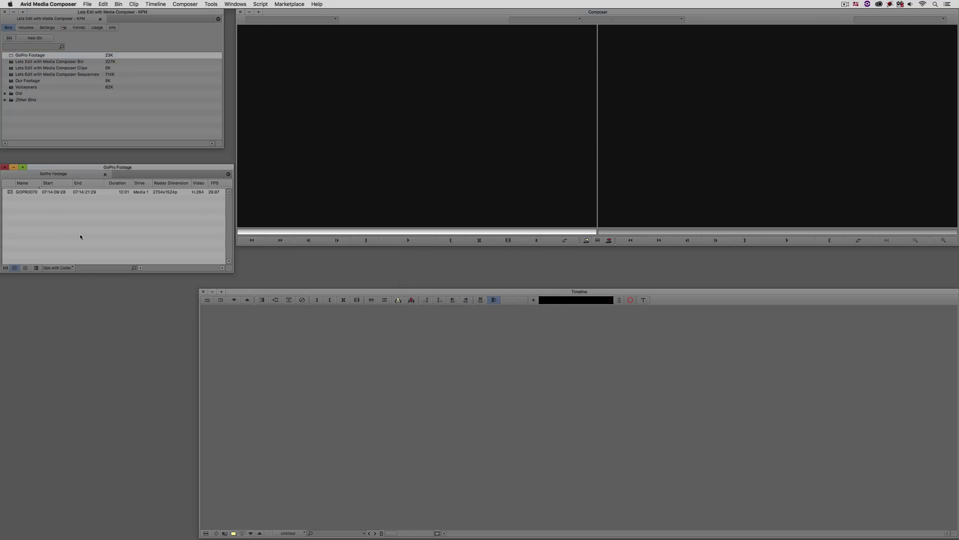
pyautogui.moveTo(118, 164); pyautogui.dragTo(115, 167)
pyautogui.doubleClick(8, 192)
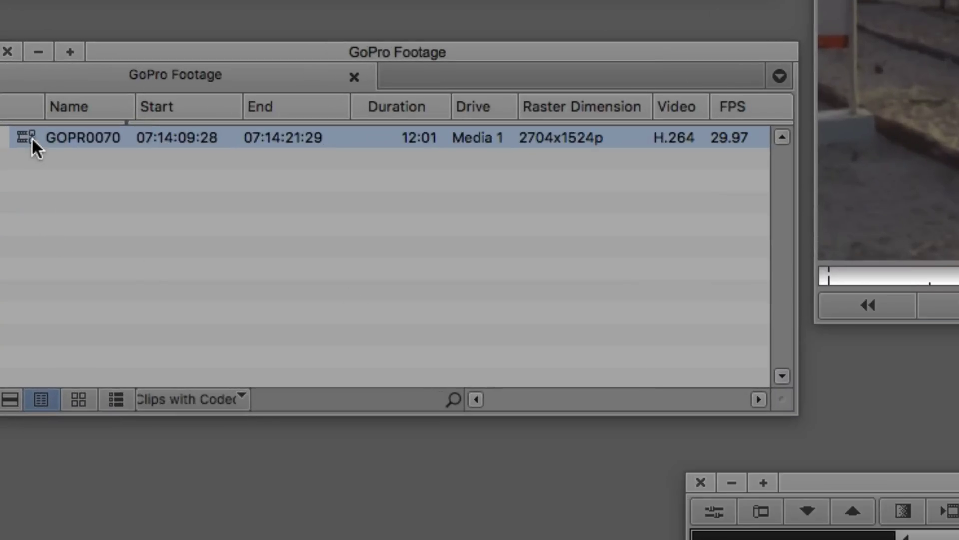
# Step: In GOPR0070's source settings, rotate the image through 90, 180, -90 and back to 0 degrees
pyautogui.rightClick(29, 134)
pyautogui.click(173, 150)
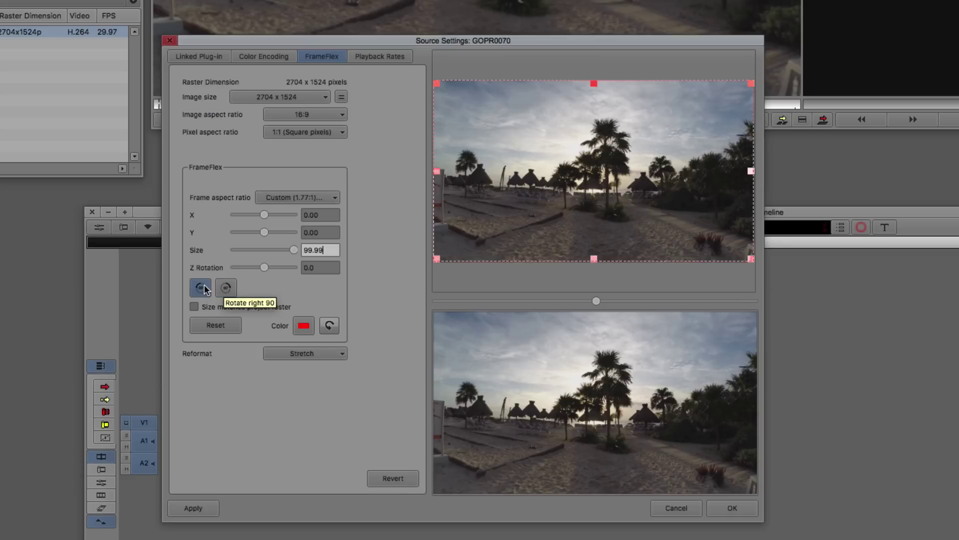
pyautogui.click(225, 289)
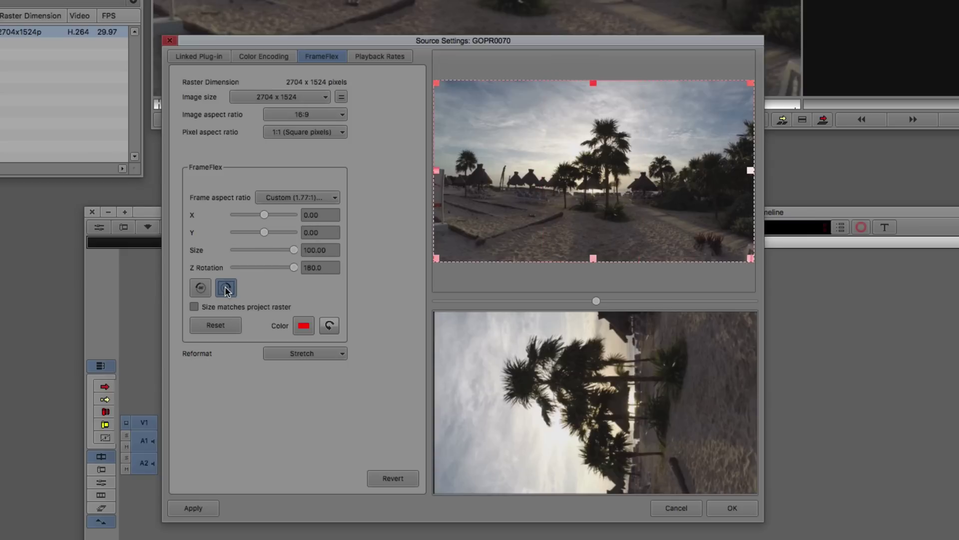
pyautogui.click(226, 289)
pyautogui.click(226, 289)
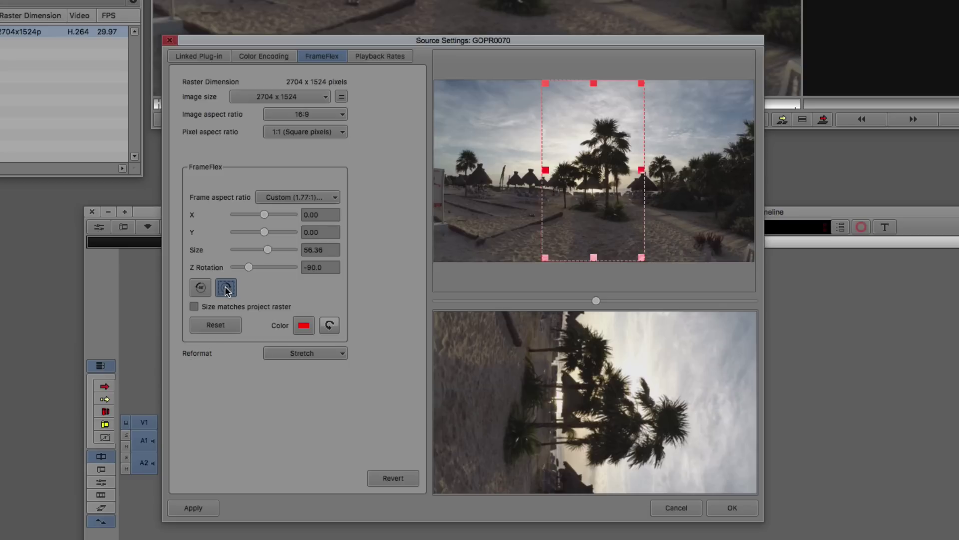
pyautogui.click(226, 289)
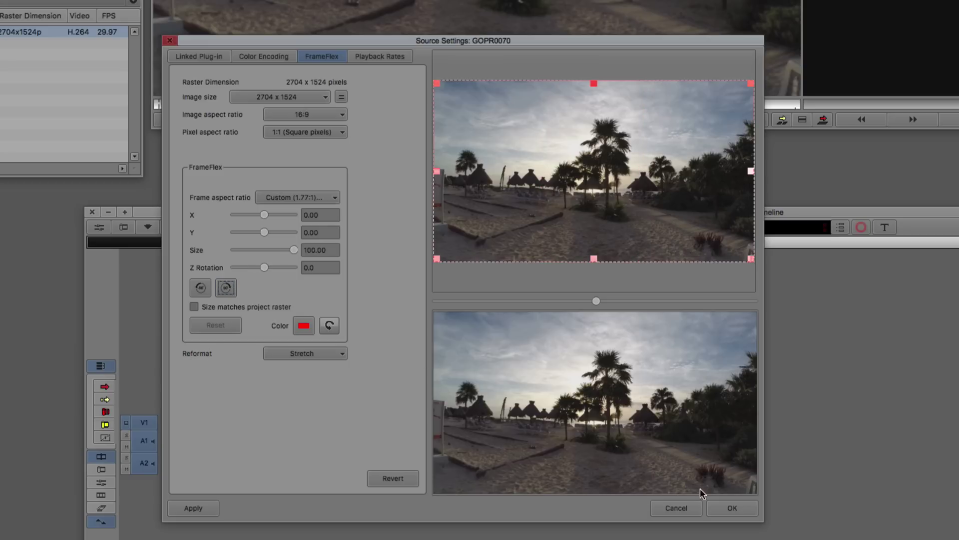
pyautogui.press('Escape')
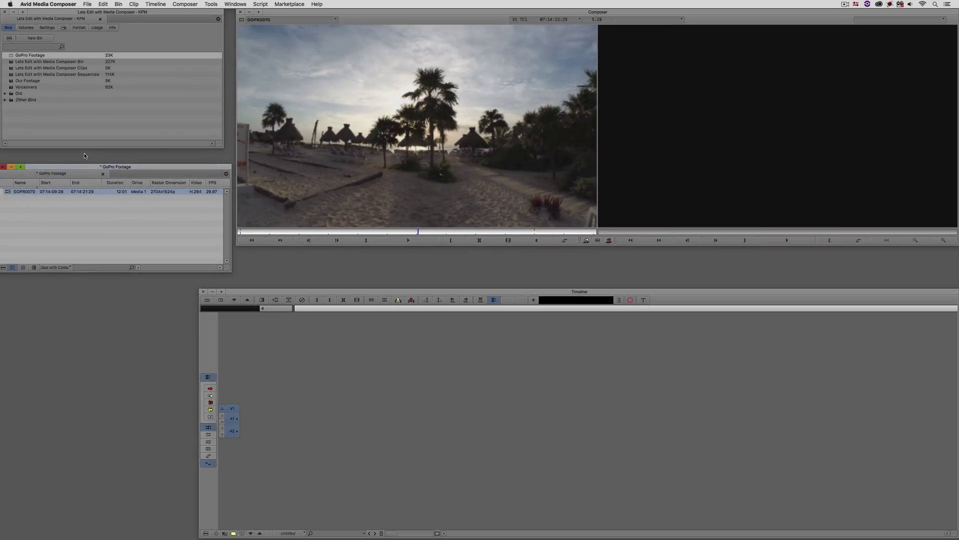
# Step: Close the GoPro bin and turn off stop-at-end/mark-out in the audio Punch-In tool
pyautogui.click(4, 168)
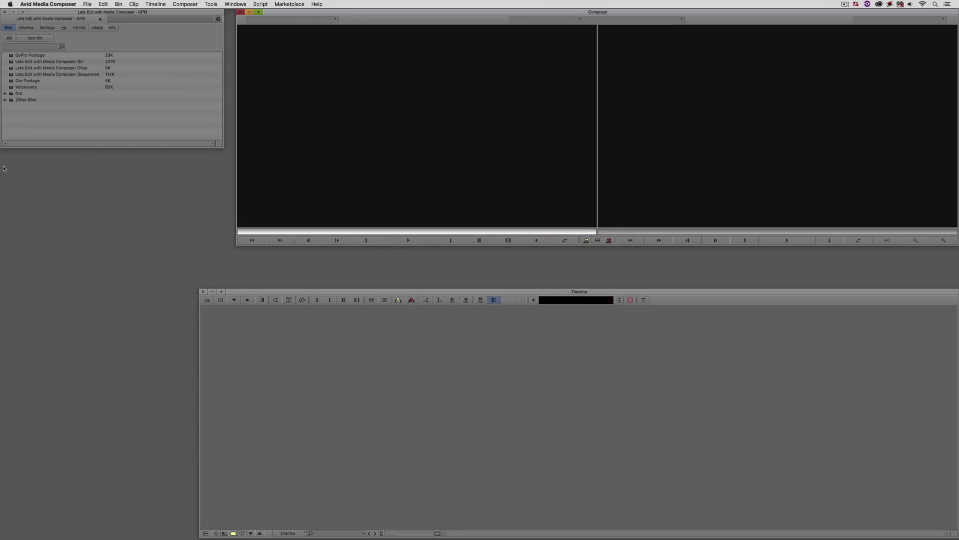
pyautogui.click(211, 4)
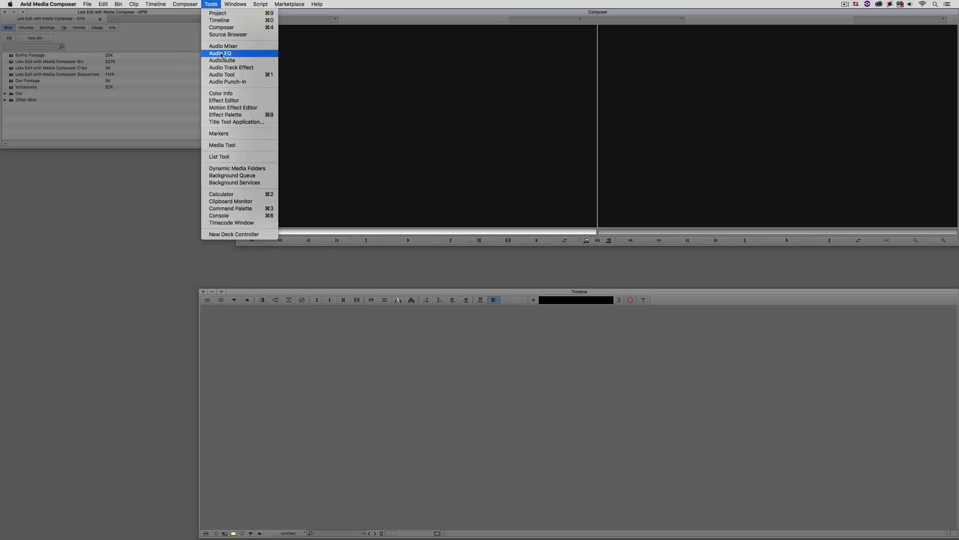
pyautogui.click(225, 82)
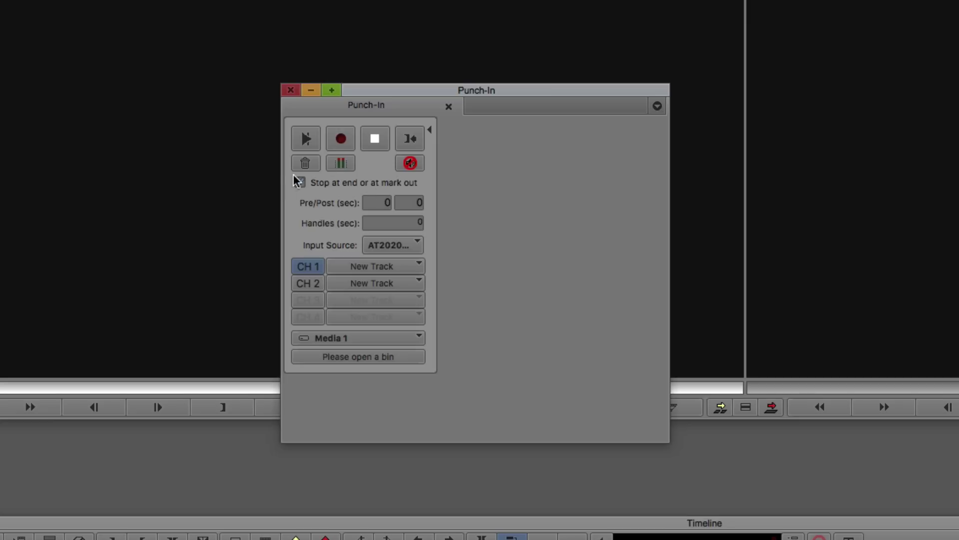
pyautogui.click(302, 180)
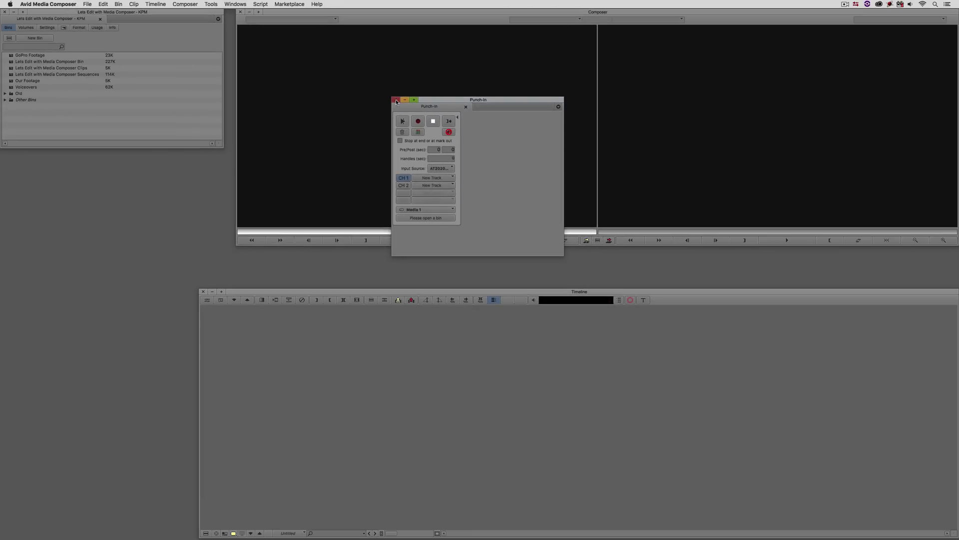
pyautogui.click(396, 100)
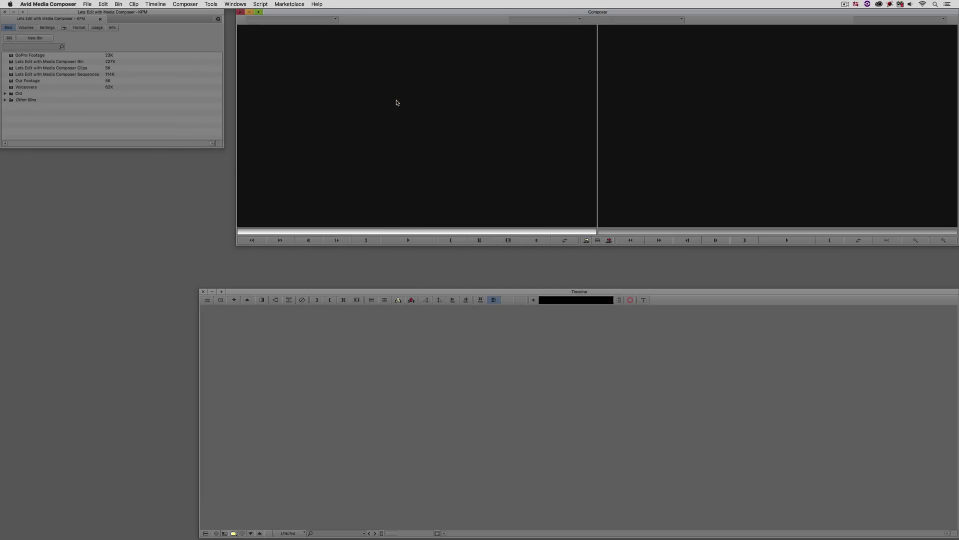
# Step: Open and close the Clips and Our Footage bins, ending with Lets Edit with Media Composer Bin open
pyautogui.click(75, 132)
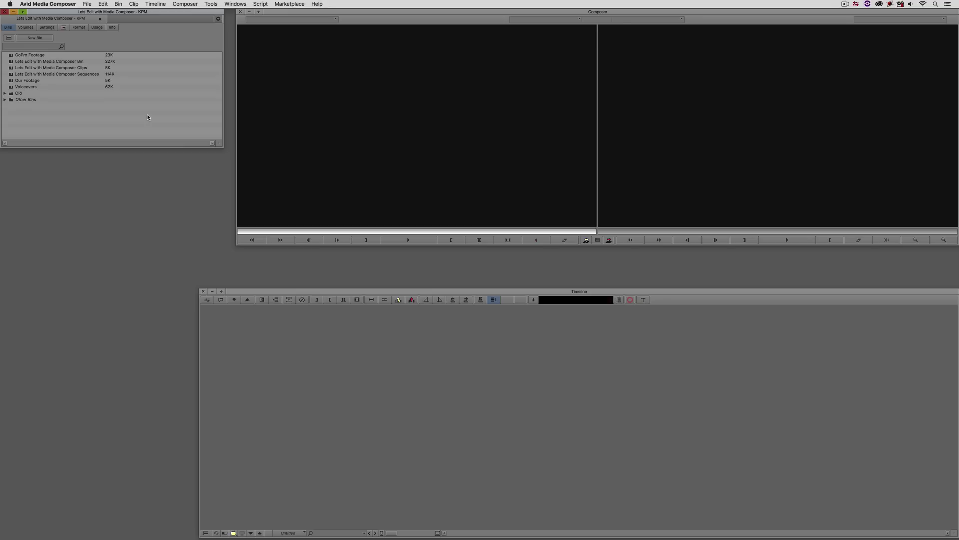
pyautogui.doubleClick(11, 68)
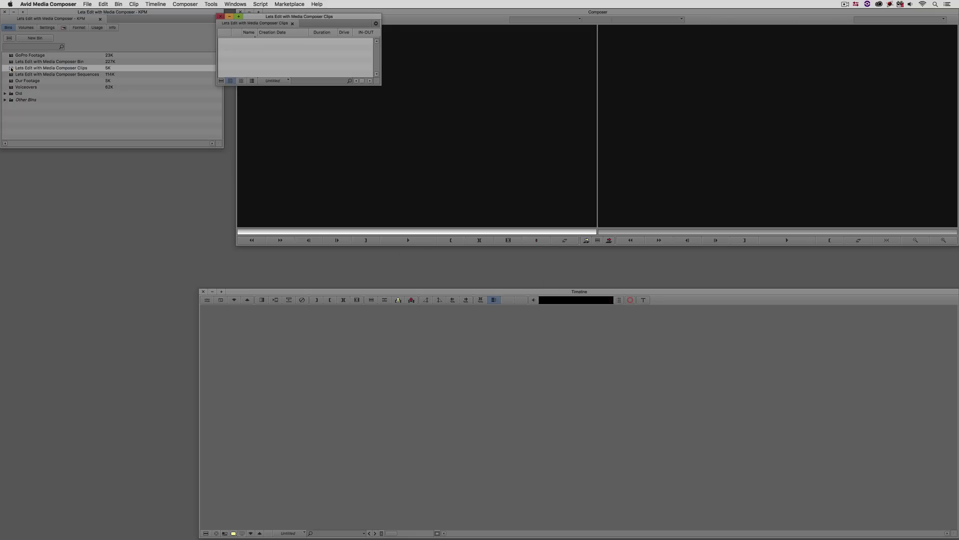
pyautogui.click(221, 17)
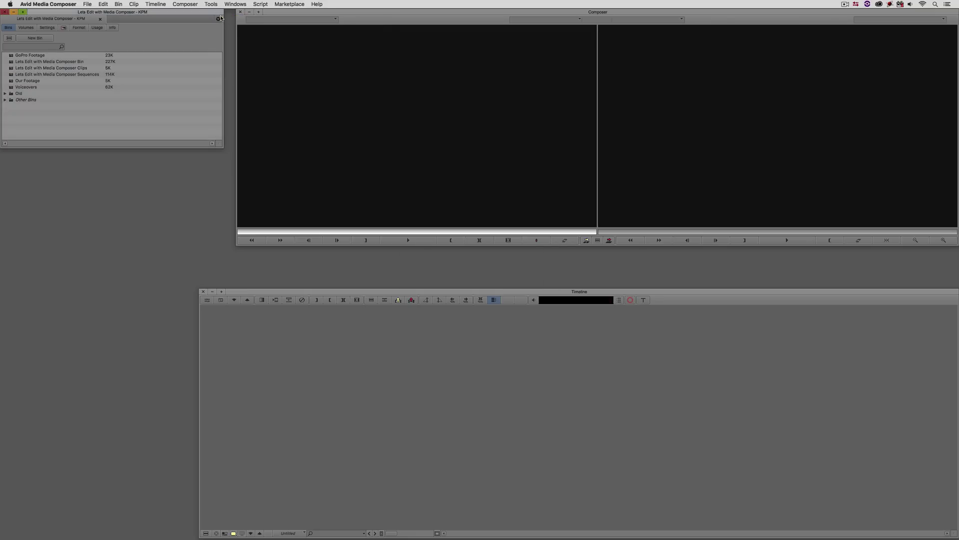
pyautogui.doubleClick(11, 81)
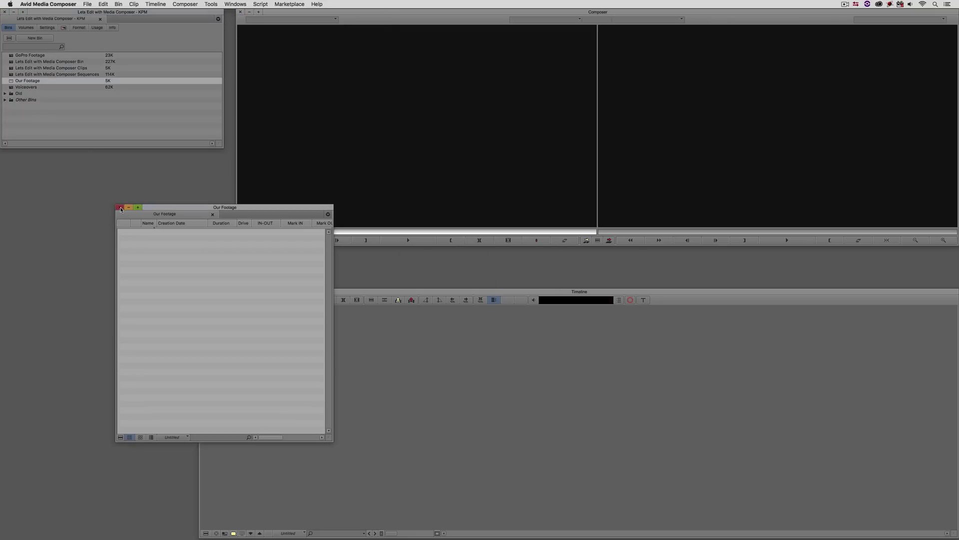
pyautogui.click(119, 207)
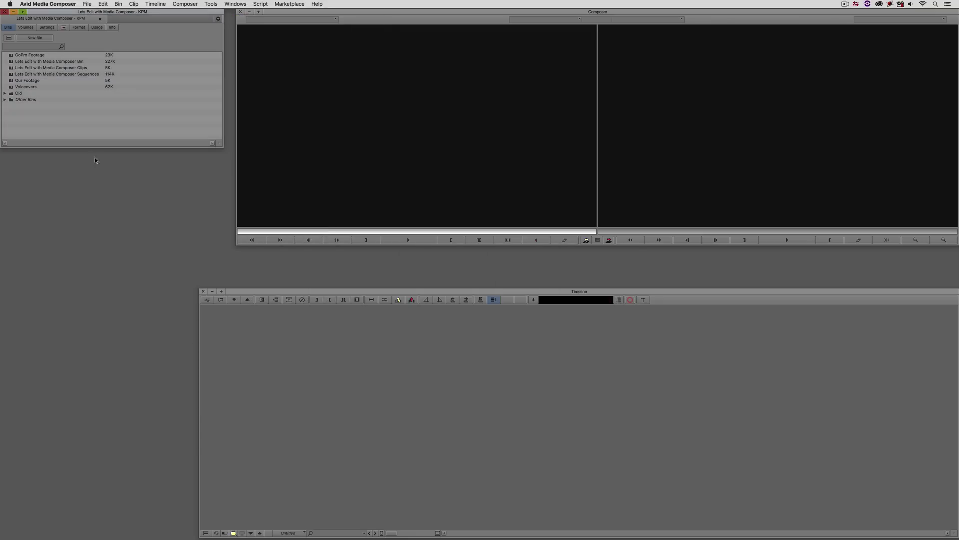
pyautogui.doubleClick(12, 62)
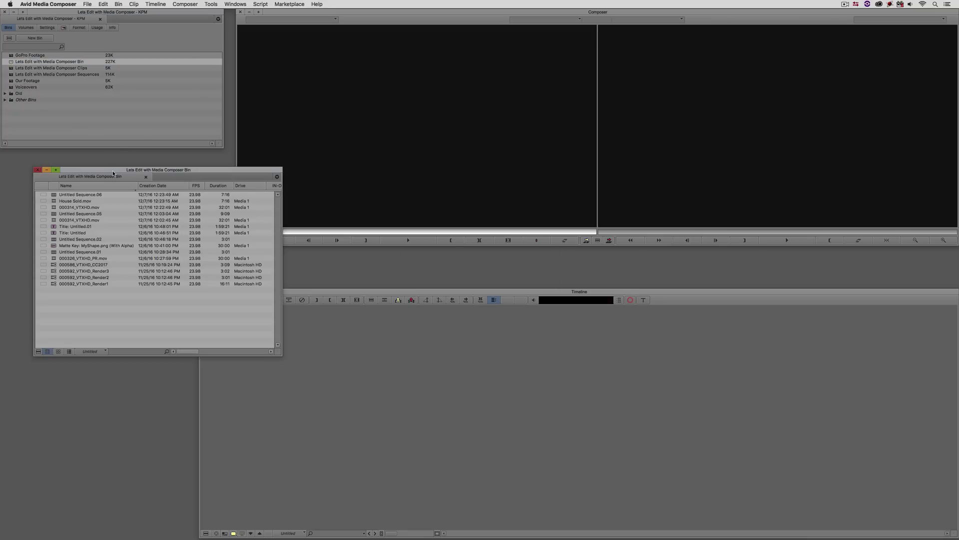
pyautogui.moveTo(109, 171); pyautogui.dragTo(93, 168)
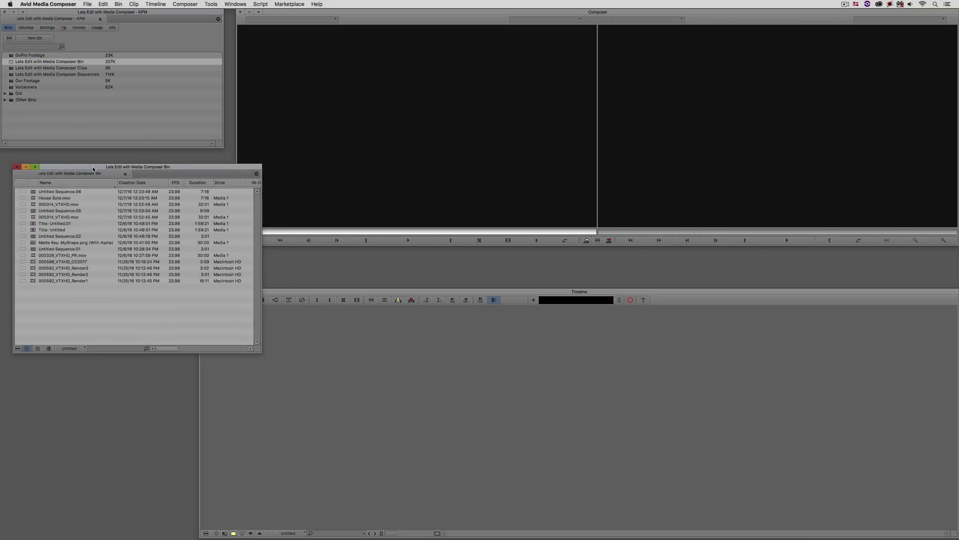
# Step: Load House Sold.mov, then 000314_VTXHD.mov, into the source monitor
pyautogui.doubleClick(36, 198)
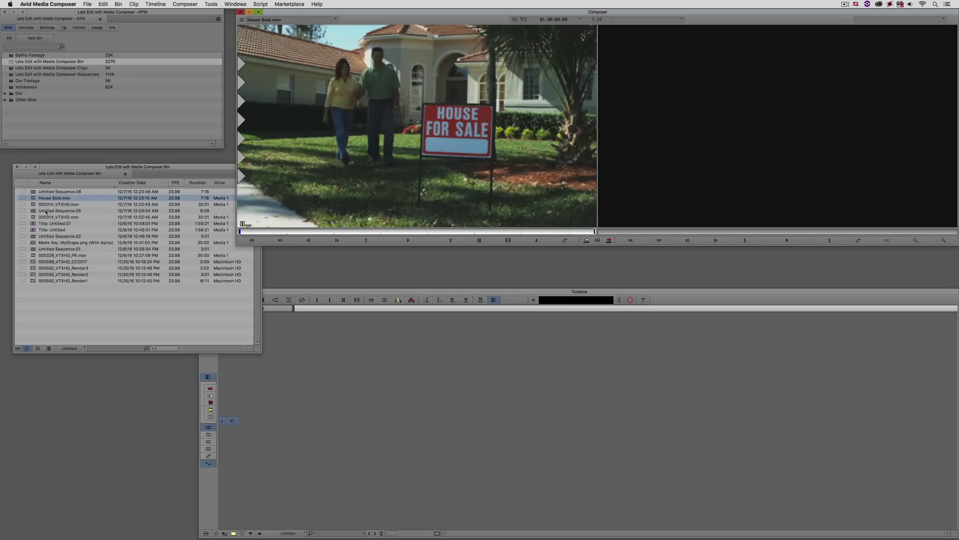
pyautogui.doubleClick(35, 205)
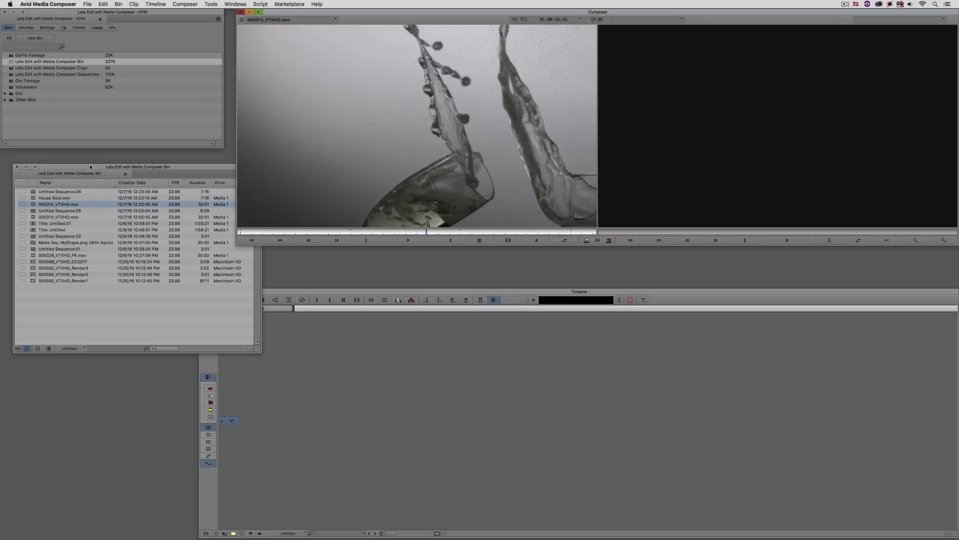
pyautogui.moveTo(91, 164); pyautogui.dragTo(83, 153)
# Step: Mark an In point at 01:00:09:13 and shrink the bin window to uncover the timeline
pyautogui.click(346, 231)
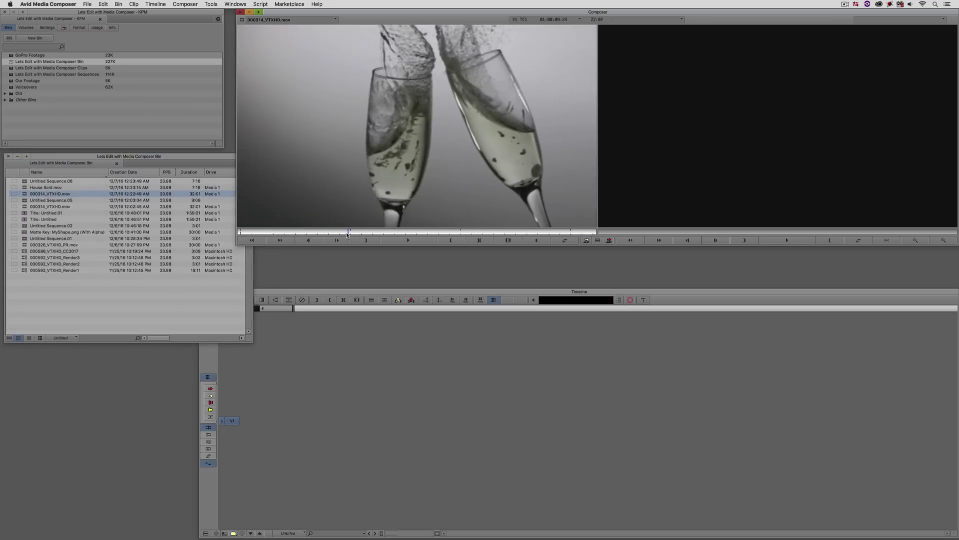
pyautogui.moveTo(347, 233); pyautogui.dragTo(452, 232)
pyautogui.press('i')
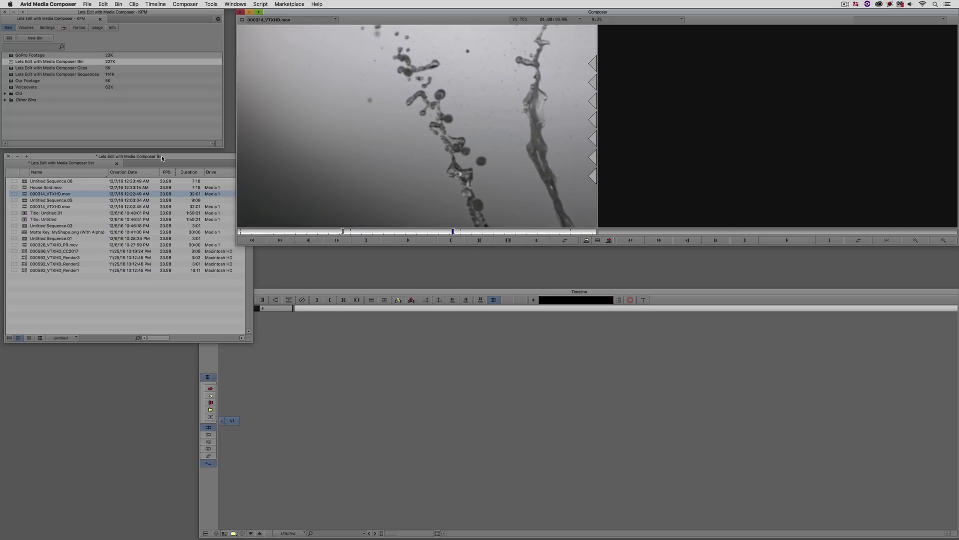
pyautogui.click(184, 163)
pyautogui.moveTo(252, 341); pyautogui.dragTo(228, 283)
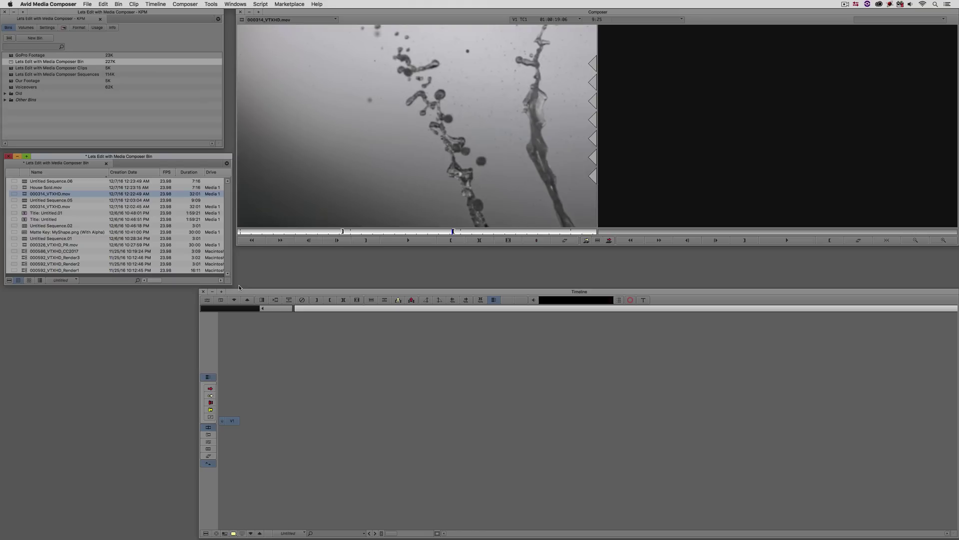
pyautogui.press('super+6')
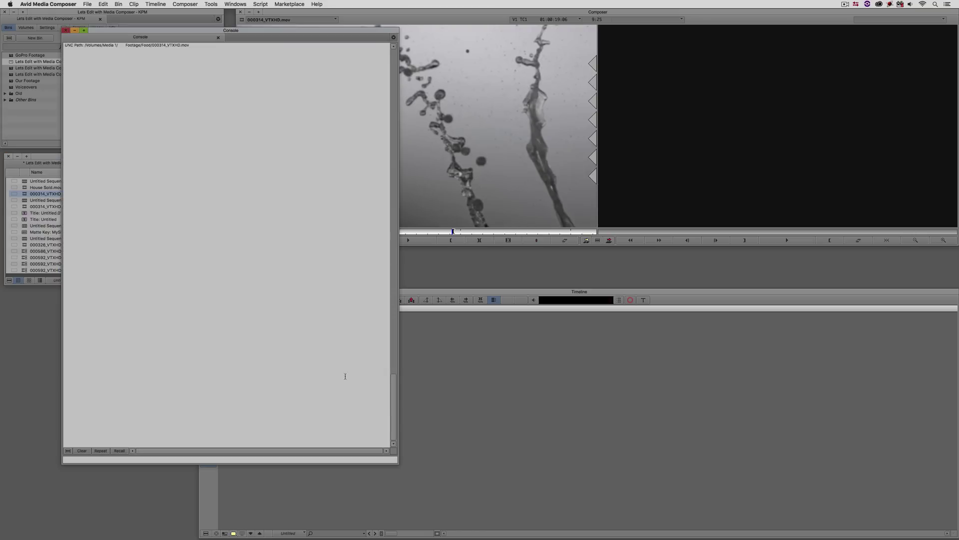
pyautogui.moveTo(394, 403); pyautogui.dragTo(403, 345)
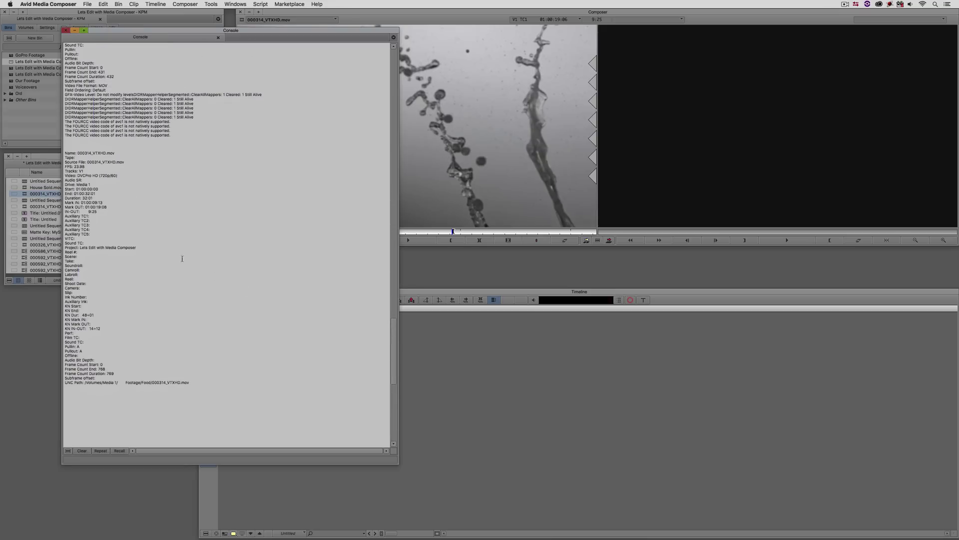
pyautogui.moveTo(64, 152); pyautogui.dragTo(226, 385)
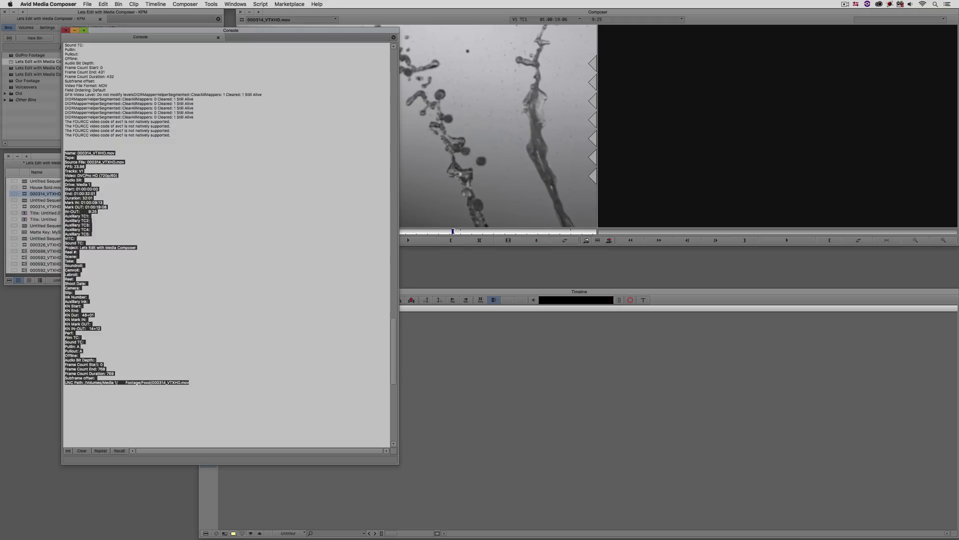
pyautogui.click(112, 188)
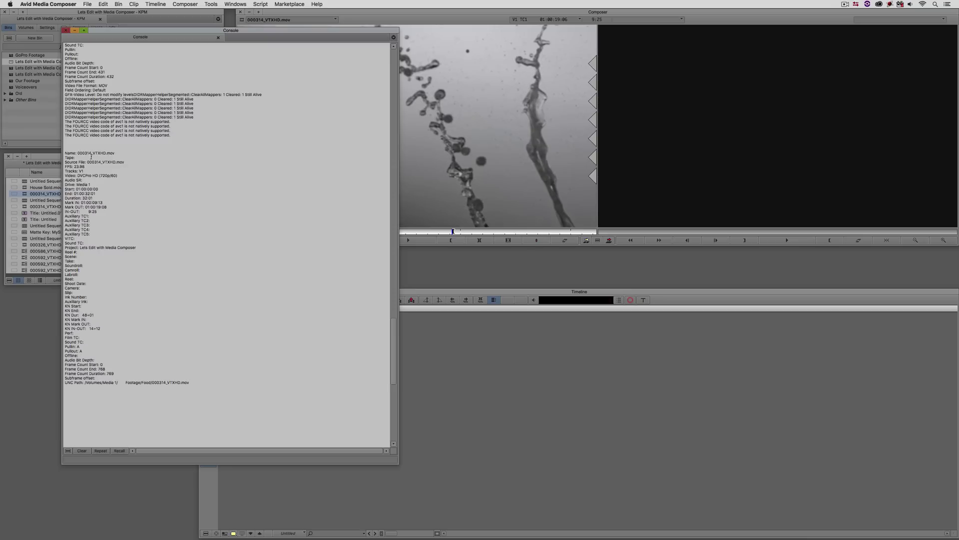
pyautogui.moveTo(204, 382); pyautogui.dragTo(64, 151)
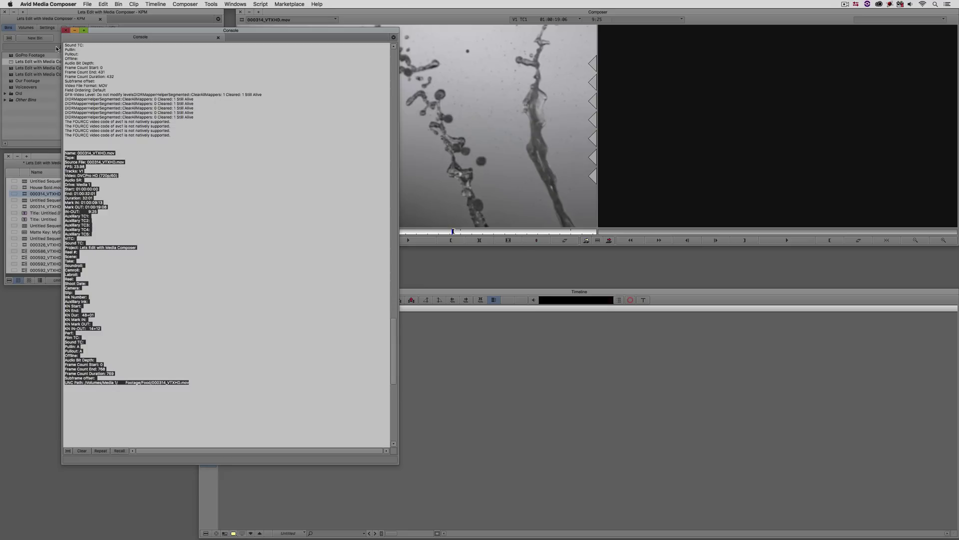
pyautogui.click(65, 30)
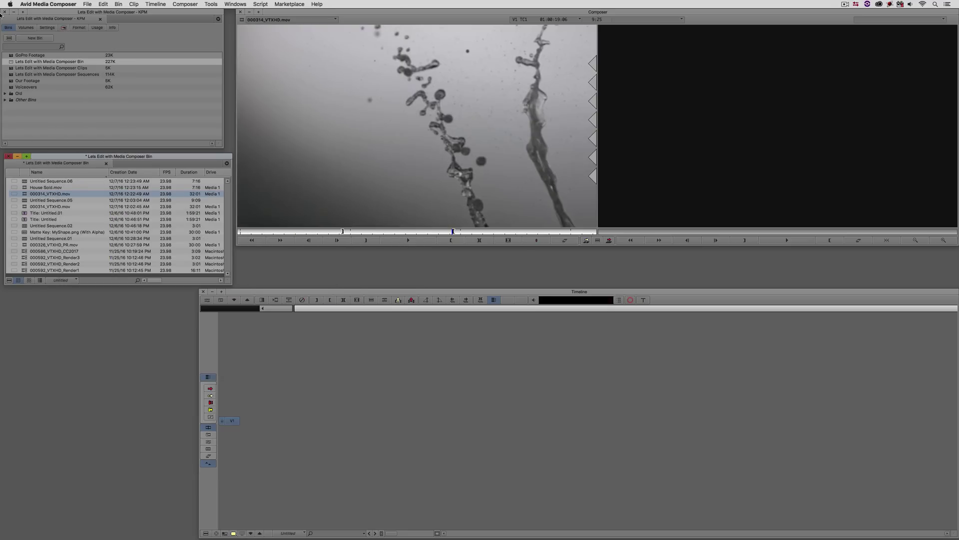
# Step: Open the Voiceovers, Our Footage, Sequences and Clips bins from the Project window
pyautogui.moveTo(93, 156); pyautogui.dragTo(93, 195)
pyautogui.doubleClick(13, 88)
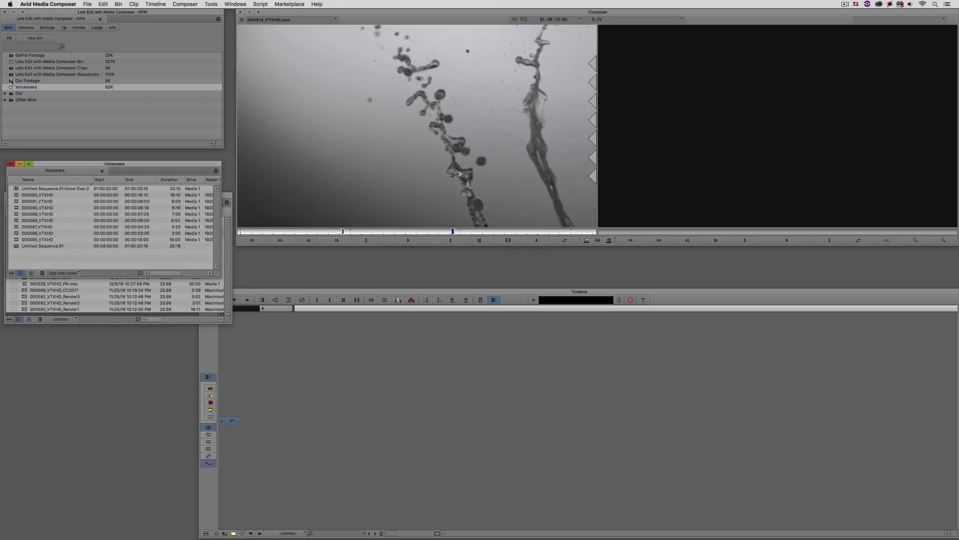
pyautogui.doubleClick(12, 81)
pyautogui.doubleClick(10, 75)
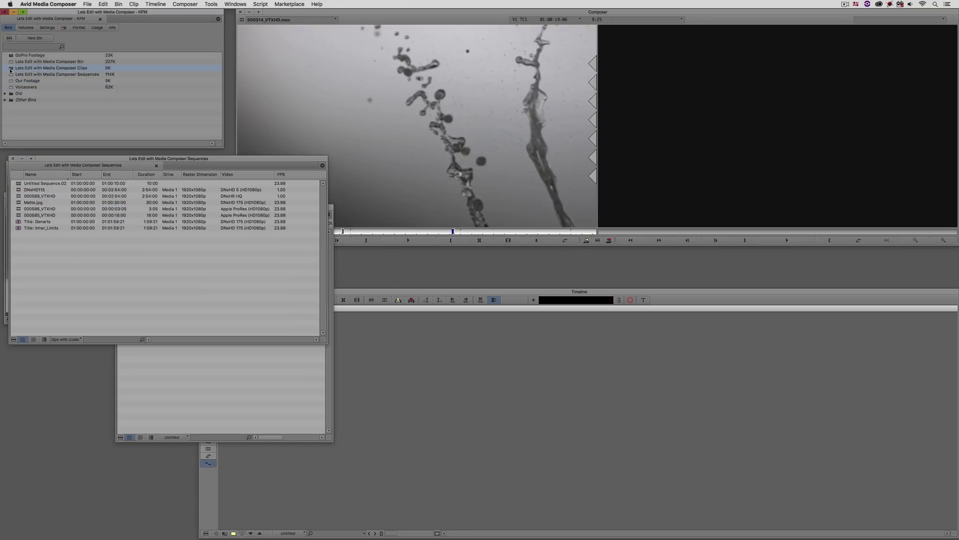
pyautogui.doubleClick(11, 68)
# Step: Make the Sequences bin active and apply Windows > Close All Bins But Active
pyautogui.click(105, 162)
pyautogui.moveTo(105, 162); pyautogui.dragTo(145, 284)
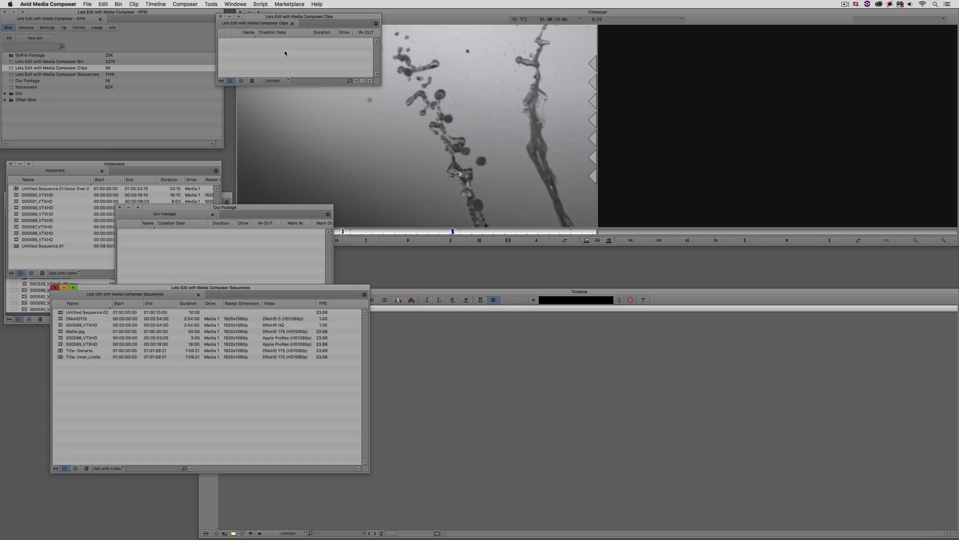
pyautogui.click(234, 4)
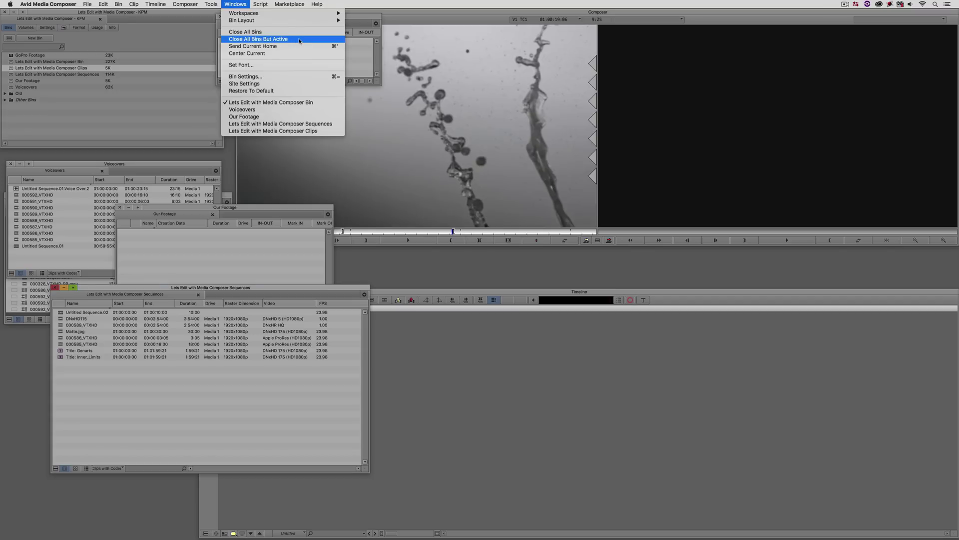
pyautogui.click(300, 39)
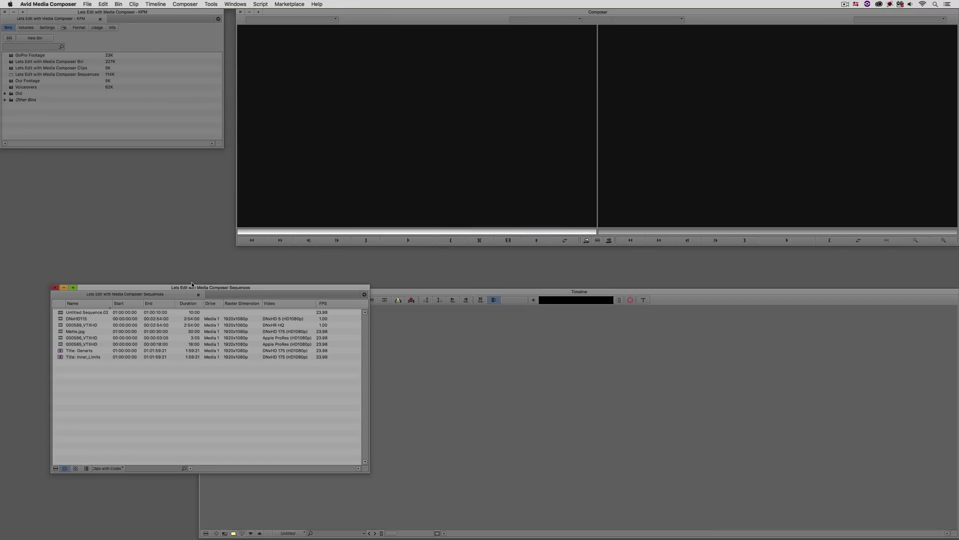
# Step: Reposition the Sequences bin, view Bin settings without changing them, then open the Voiceovers bin
pyautogui.moveTo(192, 284); pyautogui.dragTo(154, 162)
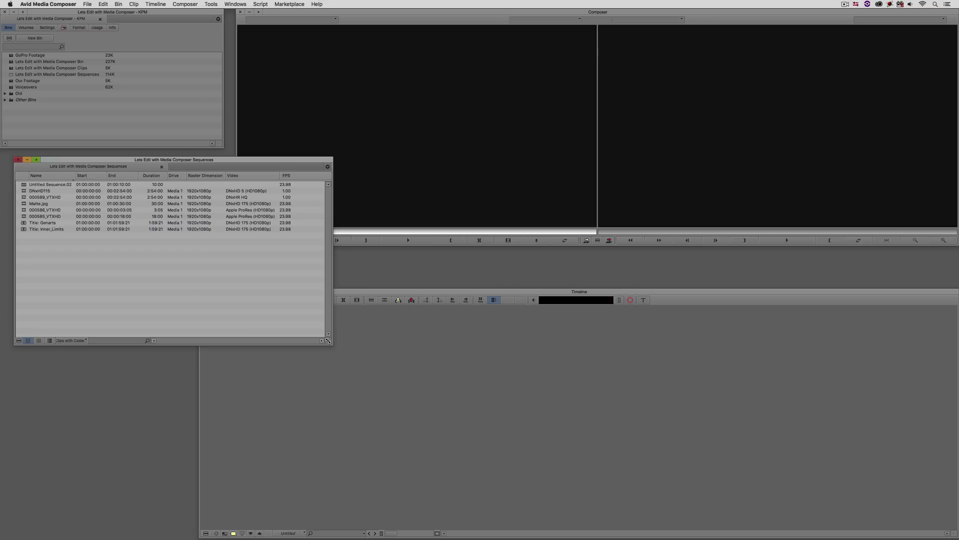
pyautogui.moveTo(169, 161); pyautogui.dragTo(159, 191)
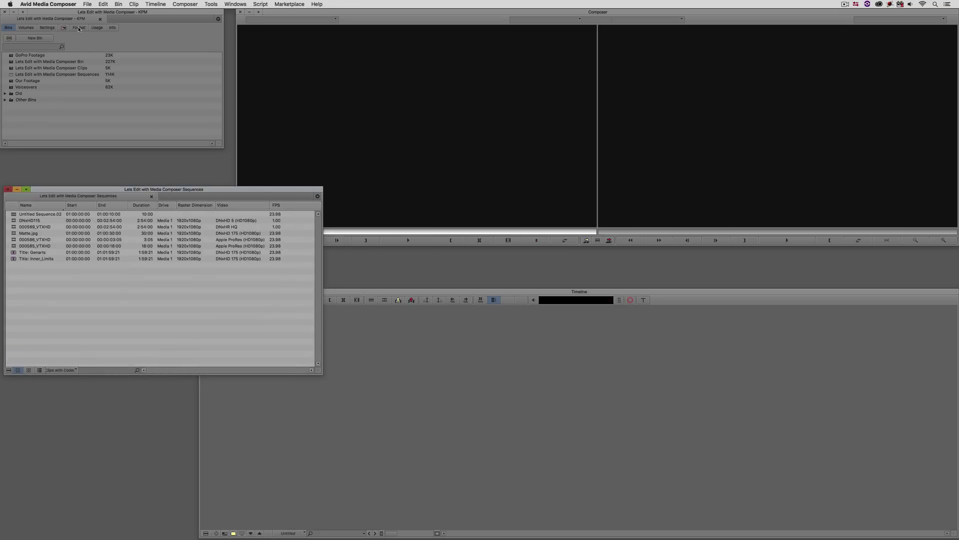
pyautogui.click(49, 28)
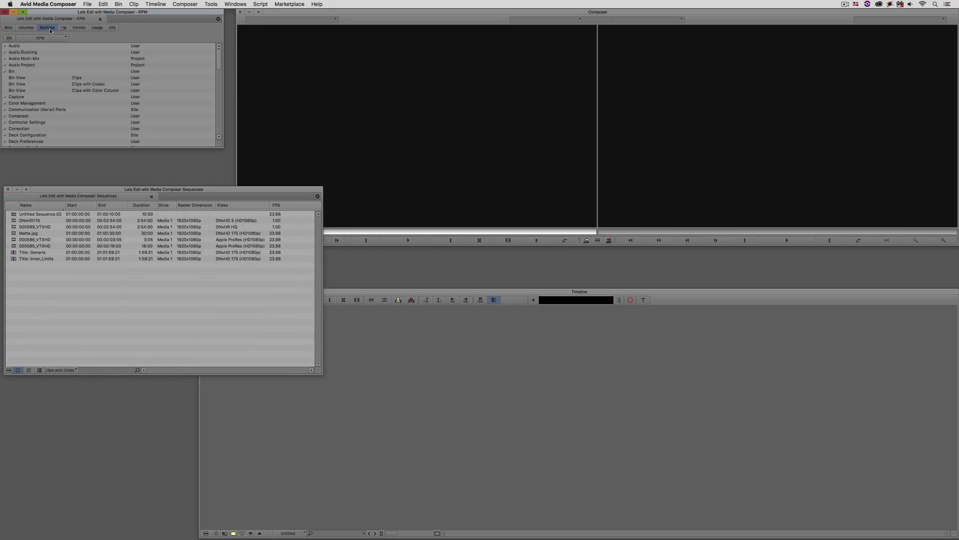
pyautogui.doubleClick(15, 71)
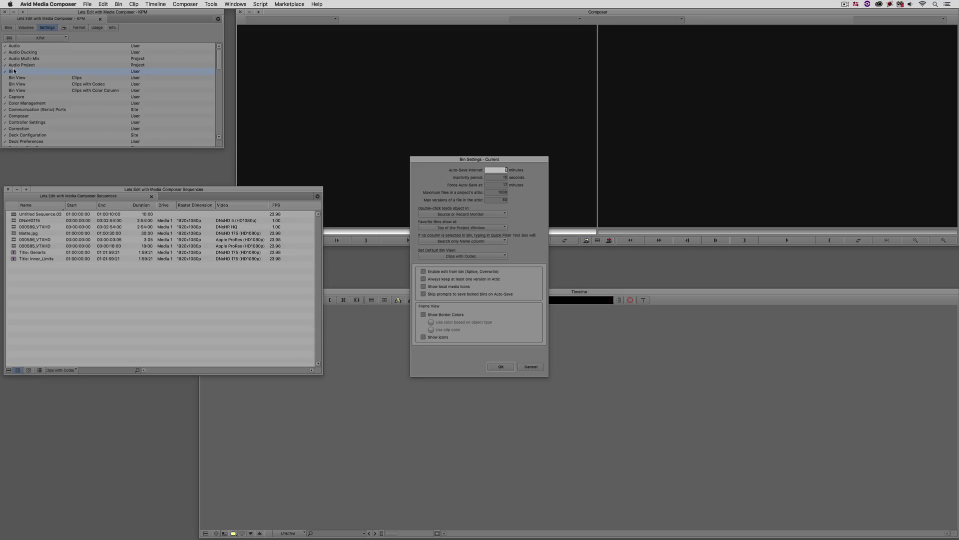
pyautogui.click(531, 367)
pyautogui.click(9, 28)
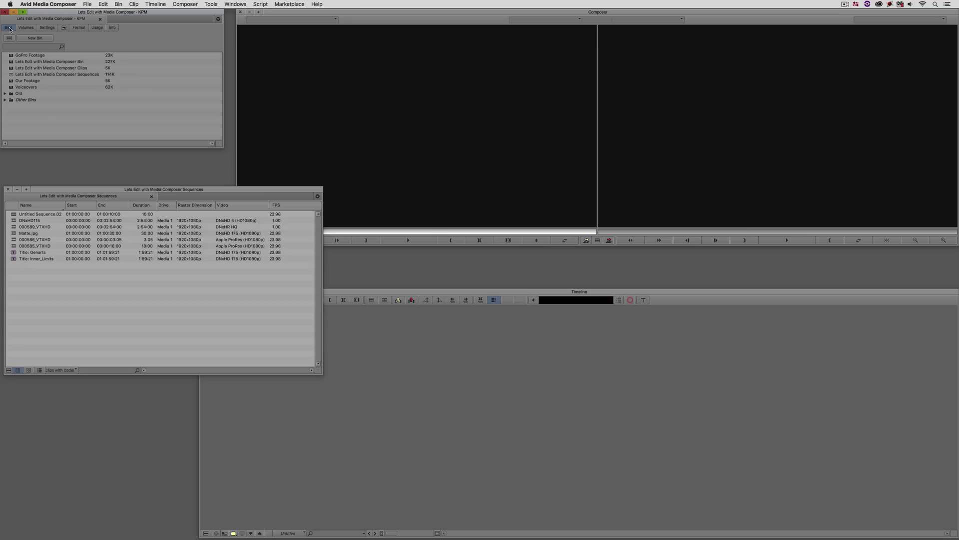
pyautogui.doubleClick(11, 87)
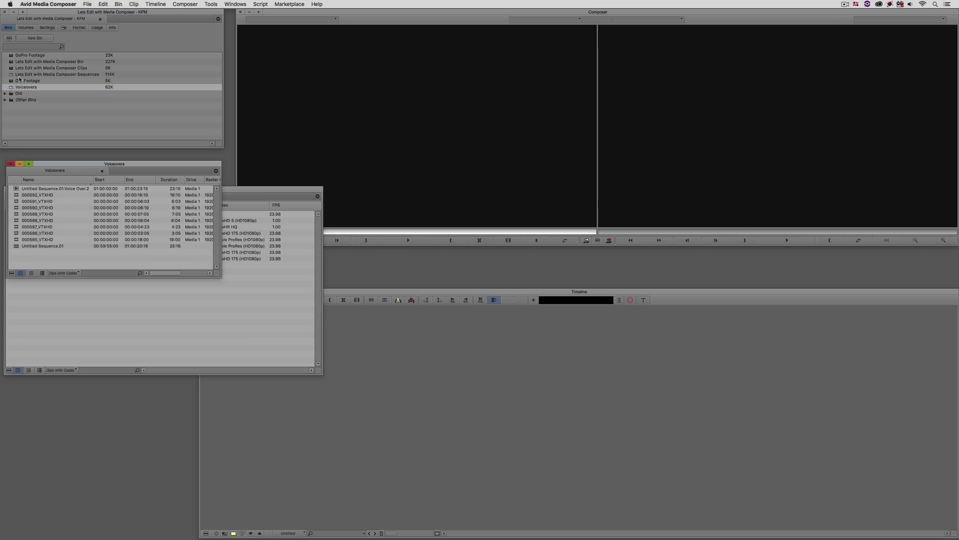
# Step: Move the Voiceovers bin over the Sequences bin and show it in the Clips with Codec view
pyautogui.moveTo(122, 165); pyautogui.dragTo(172, 254)
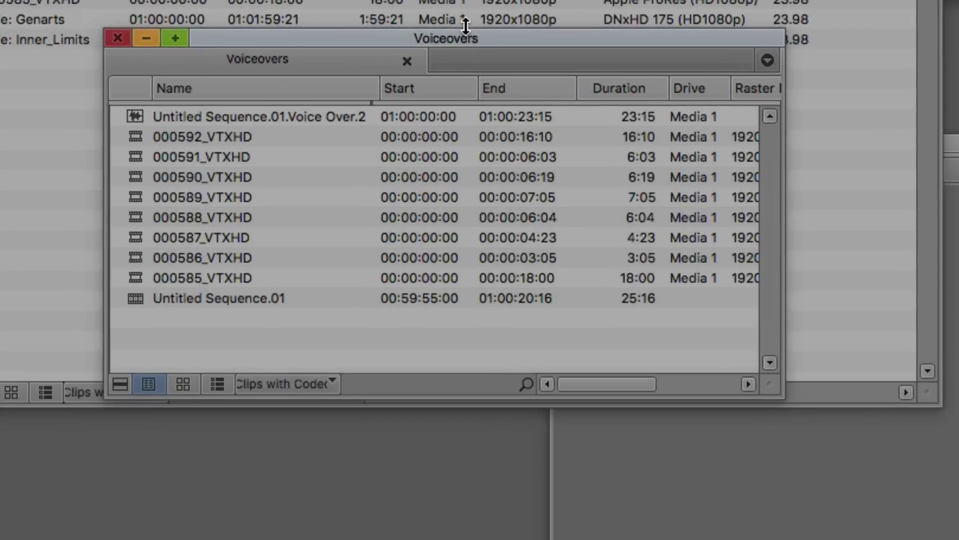
pyautogui.click(324, 389)
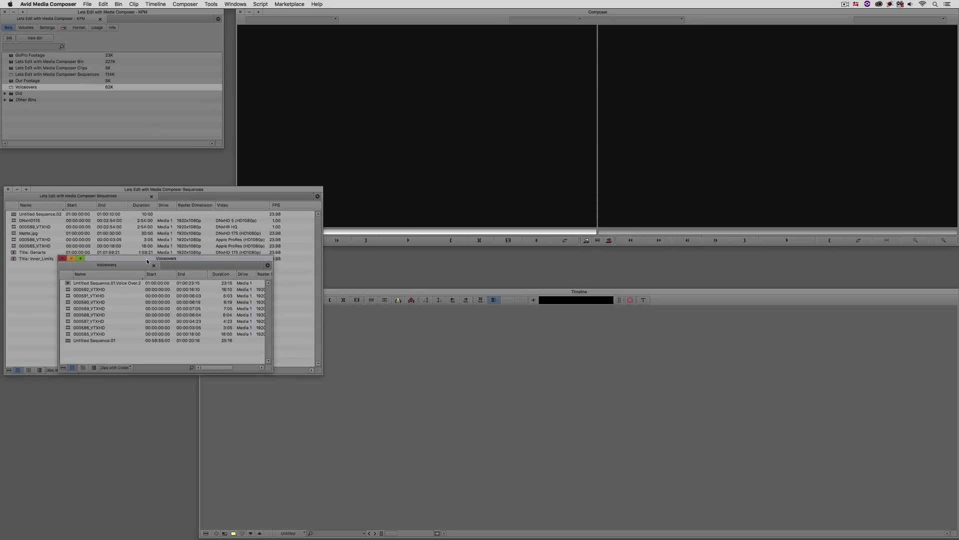
pyautogui.moveTo(352, 40); pyautogui.dragTo(421, 0)
pyautogui.moveTo(160, 246); pyautogui.dragTo(159, 247)
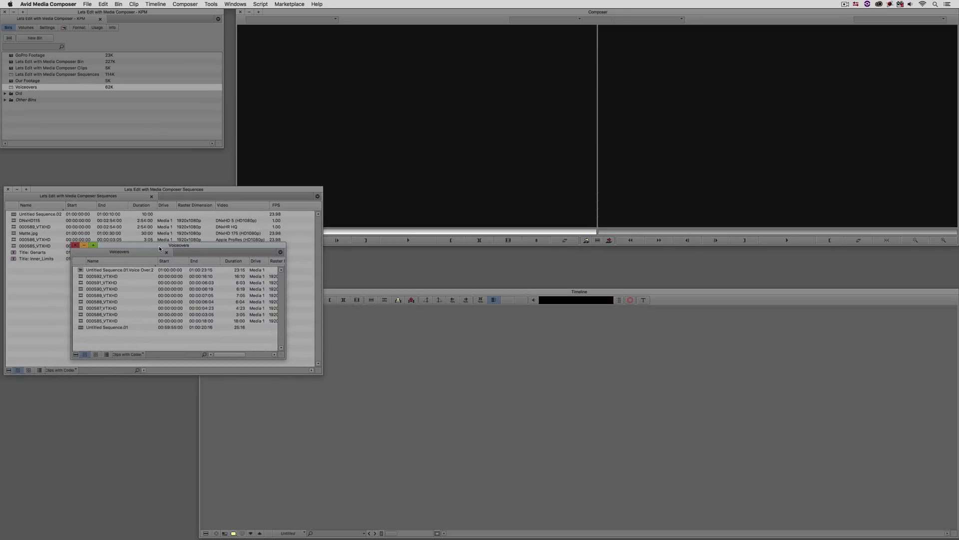
# Step: Close the Voiceovers bin and open Bin settings from the project's Settings list
pyautogui.click(77, 246)
pyautogui.click(78, 28)
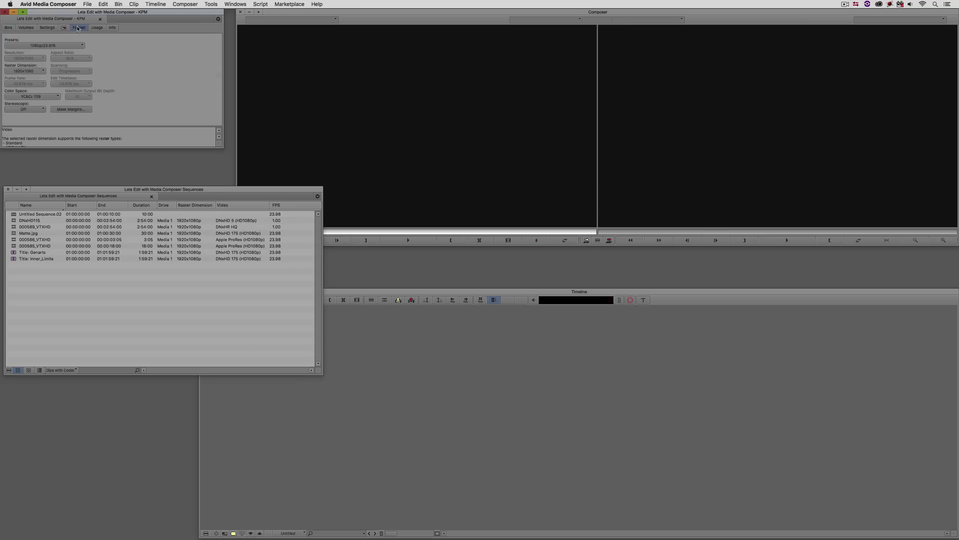
pyautogui.click(47, 27)
pyautogui.doubleClick(22, 73)
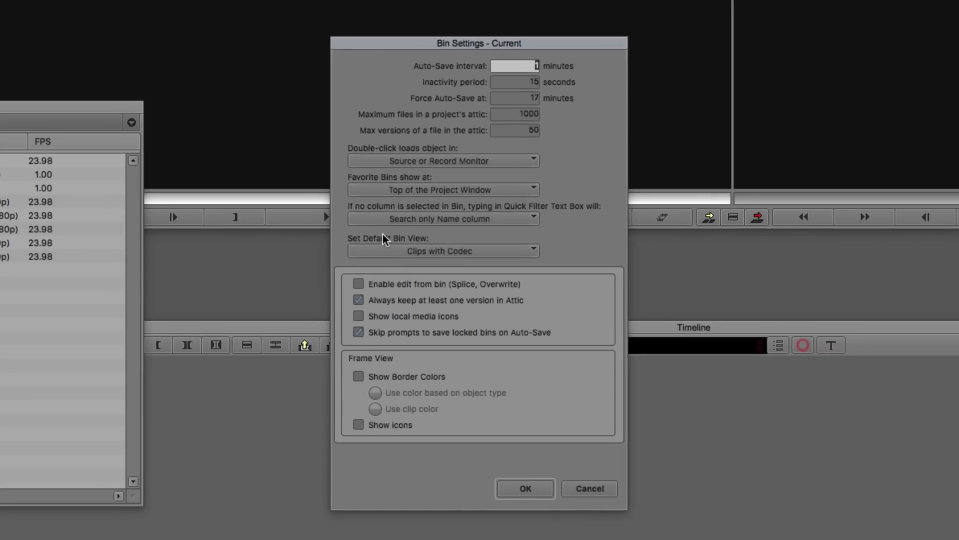
# Step: Switch Default Bin View to Not Set, then back to Clips with Codec
pyautogui.click(373, 248)
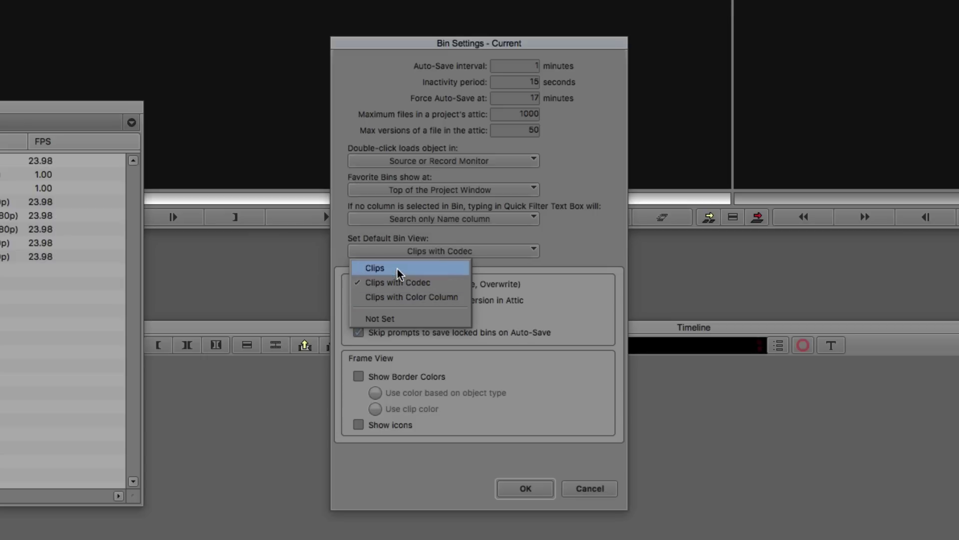
pyautogui.click(394, 314)
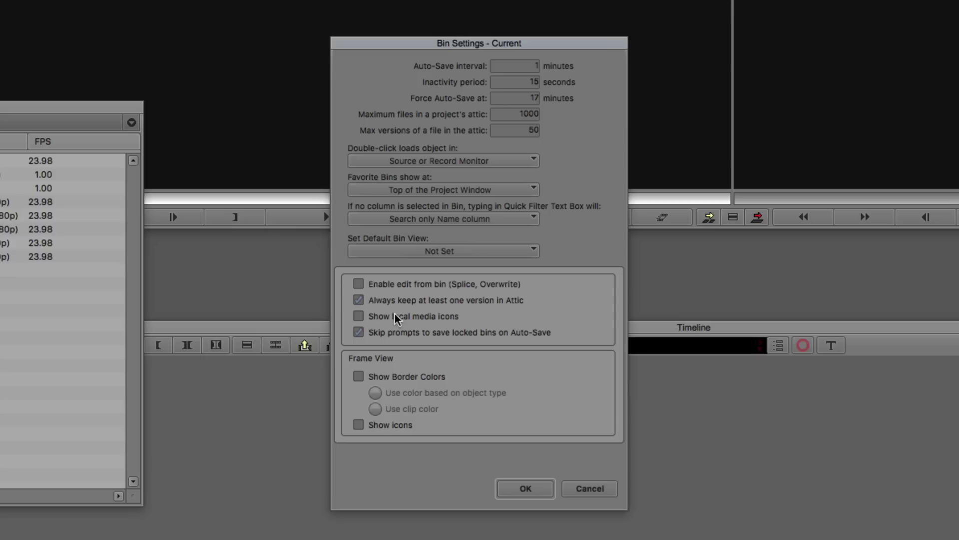
pyautogui.click(419, 250)
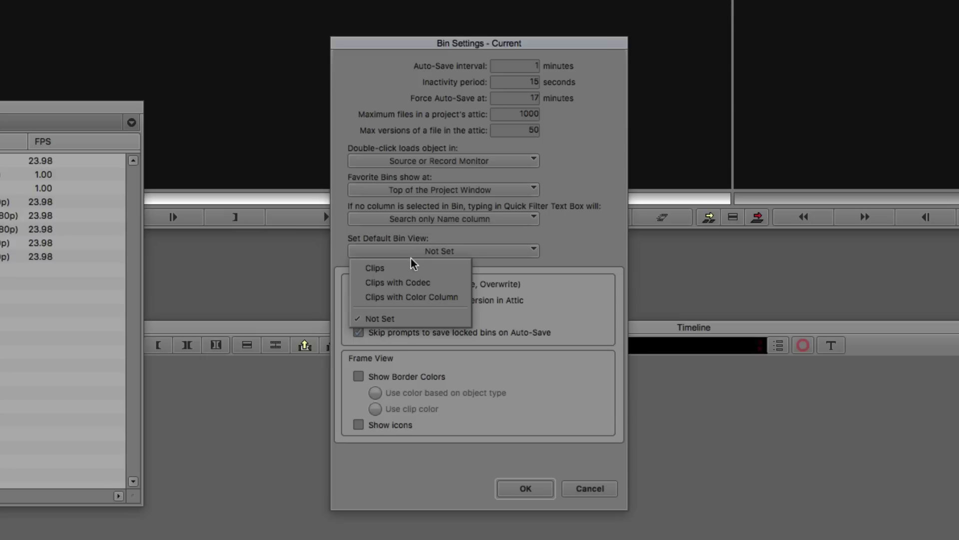
pyautogui.click(409, 283)
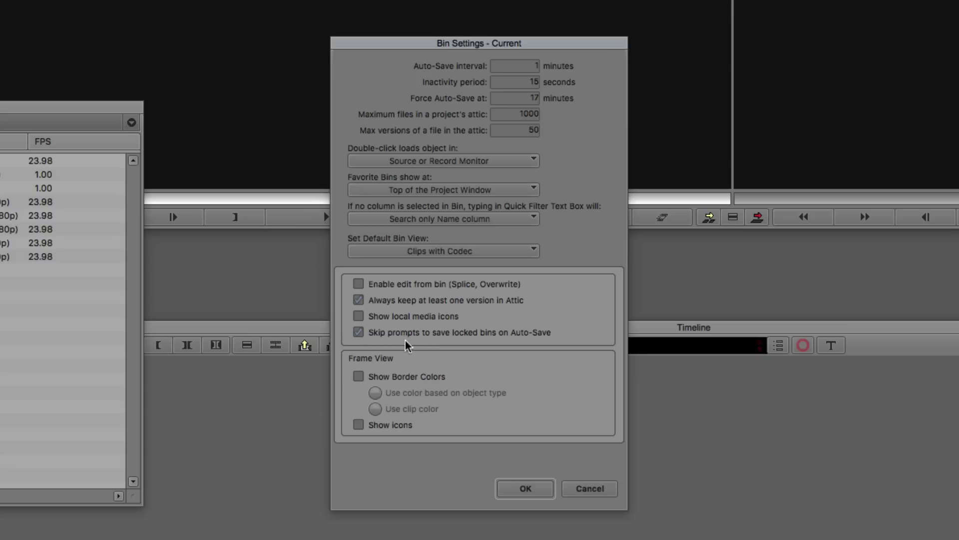
# Step: Enable 'Skip prompts to save locked bins on Auto-Save', confirm, apply Bin Settings, and shrink the sequences bin
pyautogui.click(359, 332)
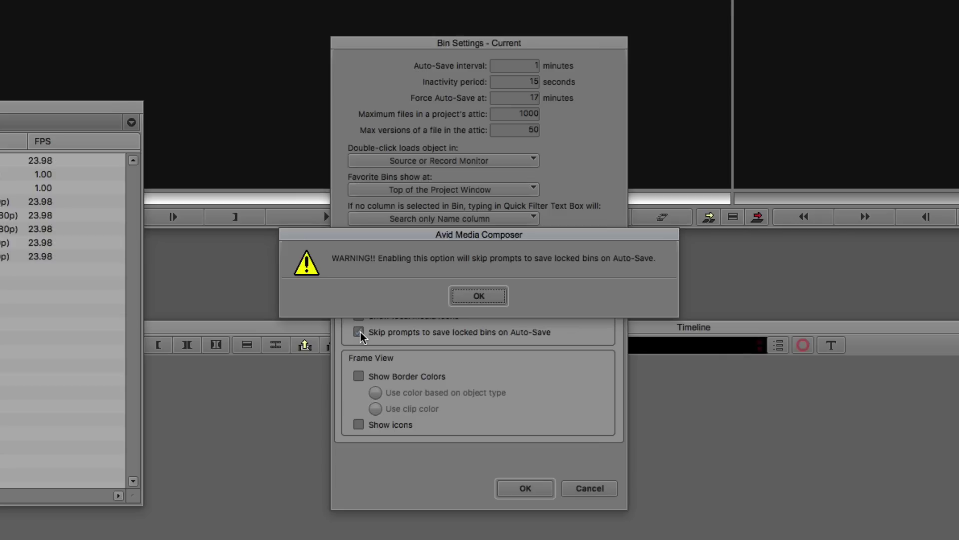
pyautogui.click(478, 297)
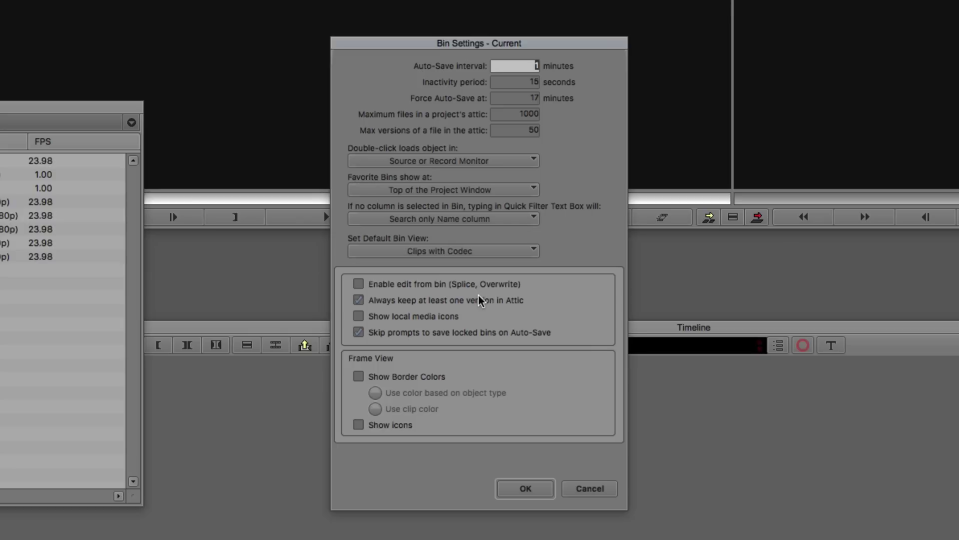
pyautogui.click(525, 489)
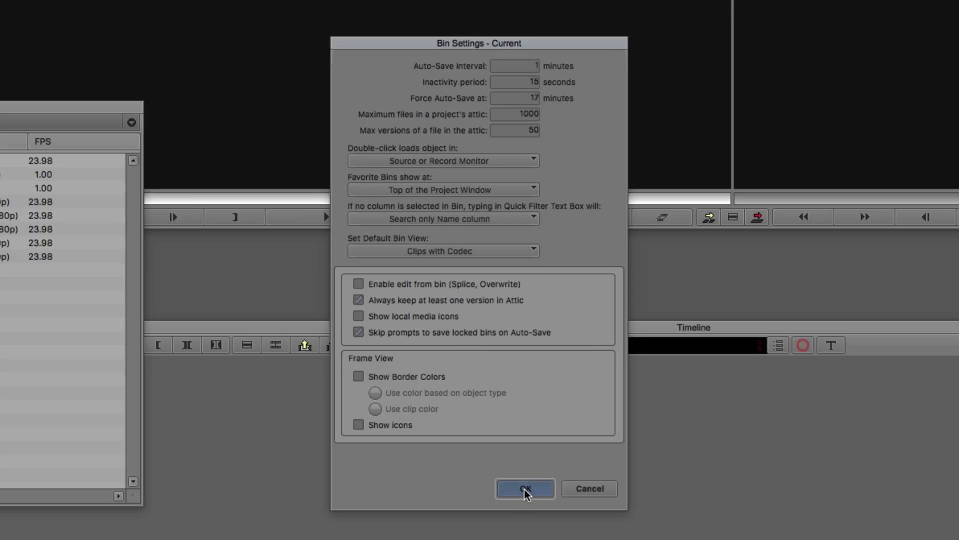
pyautogui.moveTo(131, 497); pyautogui.dragTo(181, 361)
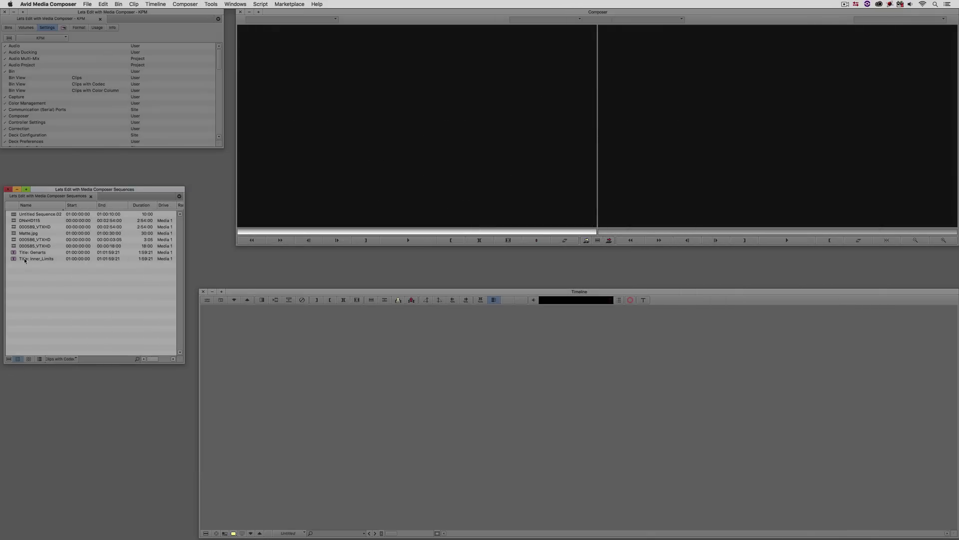
# Step: Mark an IN at 00:00:00:15 on 000586_VTXHD and splice it into a new sequence
pyautogui.doubleClick(85, 239)
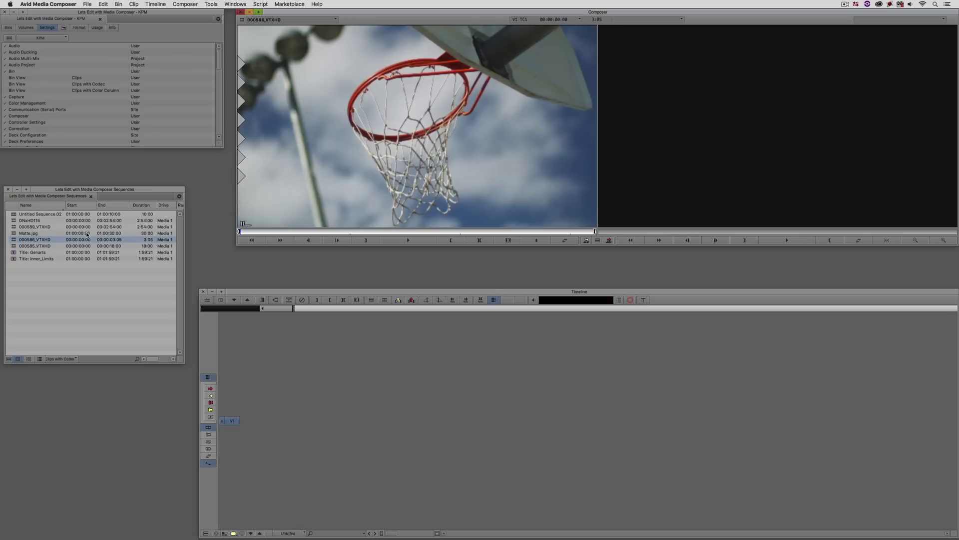
pyautogui.press('space')
pyautogui.press('space')
pyautogui.press('i')
pyautogui.click(309, 232)
pyautogui.press('i')
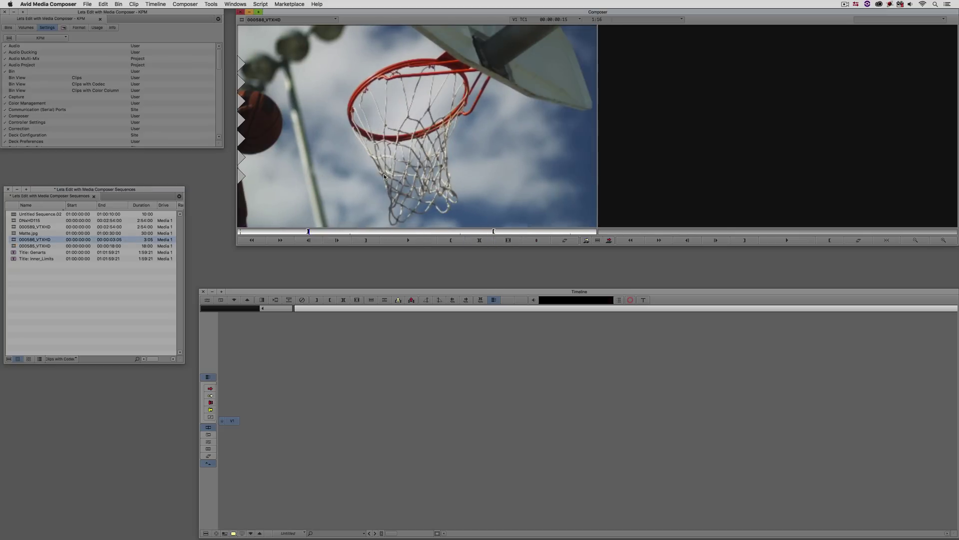
pyautogui.press('v')
pyautogui.moveTo(616, 446); pyautogui.dragTo(506, 421)
# Step: Add a V2 track, patch source video to V2, and load Title: Inner_Limits as source
pyautogui.press('super+y')
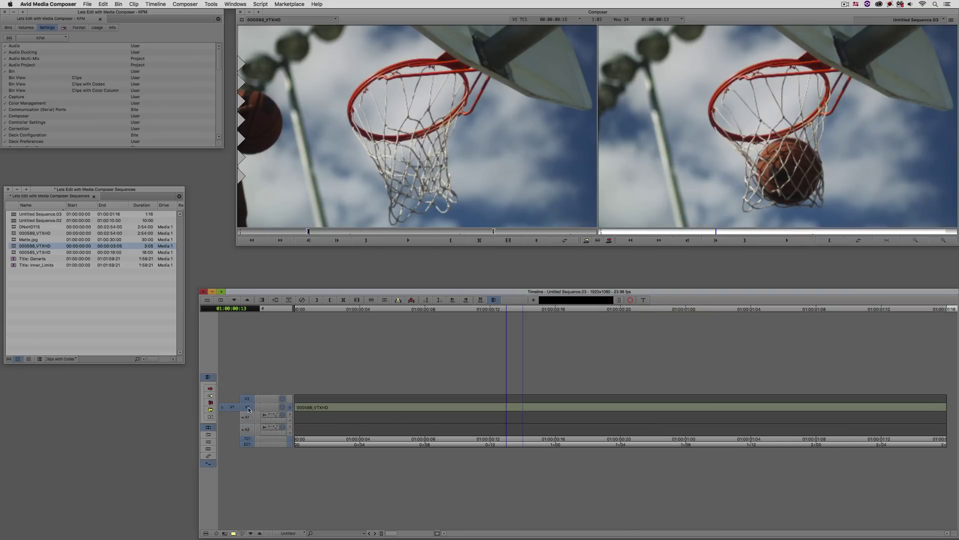
pyautogui.moveTo(232, 406); pyautogui.dragTo(246, 398)
pyautogui.moveTo(13, 267); pyautogui.dragTo(390, 196)
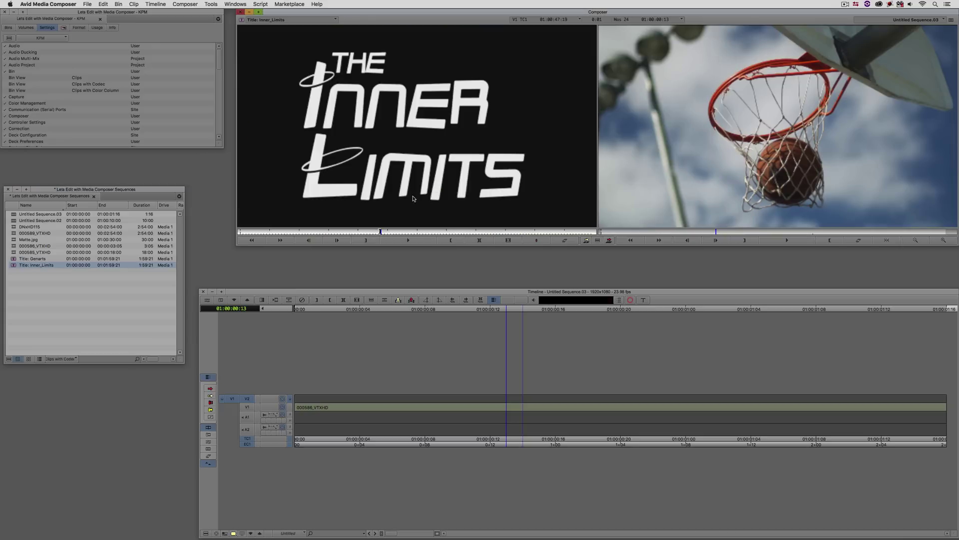
# Step: Overwrite the Inner_Limits title onto V2 and park the position near 01:00:00:21
pyautogui.click(444, 384)
pyautogui.press('b')
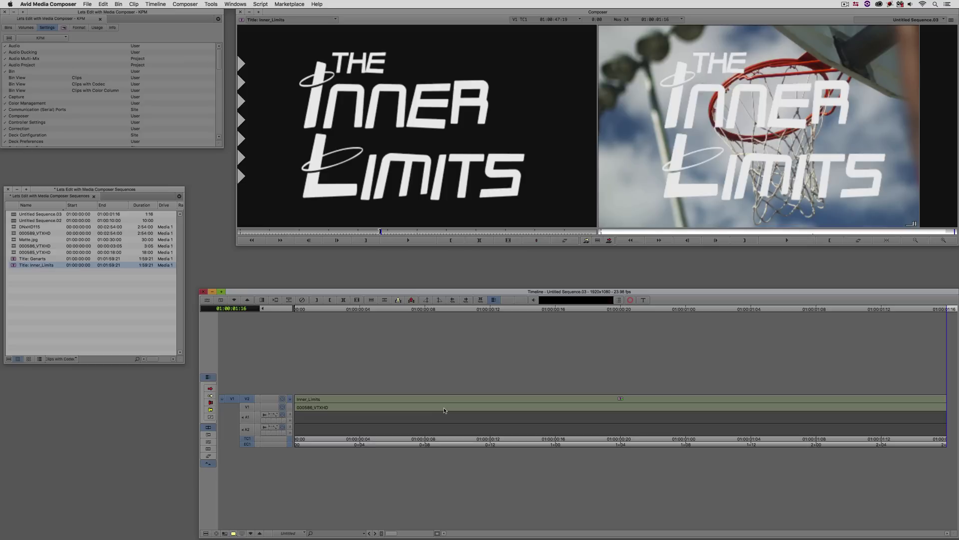
pyautogui.moveTo(621, 384); pyautogui.dragTo(637, 385)
pyautogui.click(271, 20)
# Step: Clear the source monitor and match-frame the title at 01:00:01:01 back into the source
pyautogui.click(270, 27)
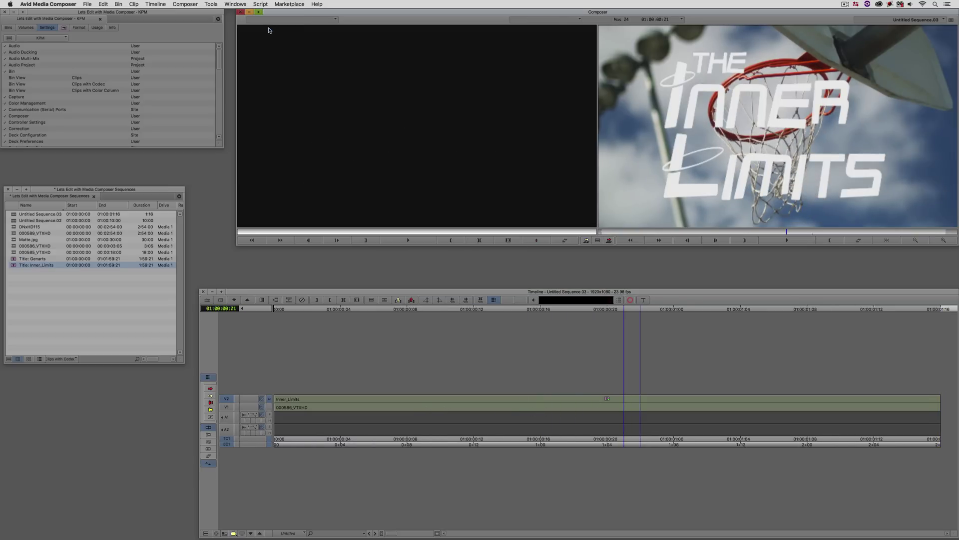
pyautogui.click(252, 521)
pyautogui.moveTo(541, 416); pyautogui.dragTo(693, 408)
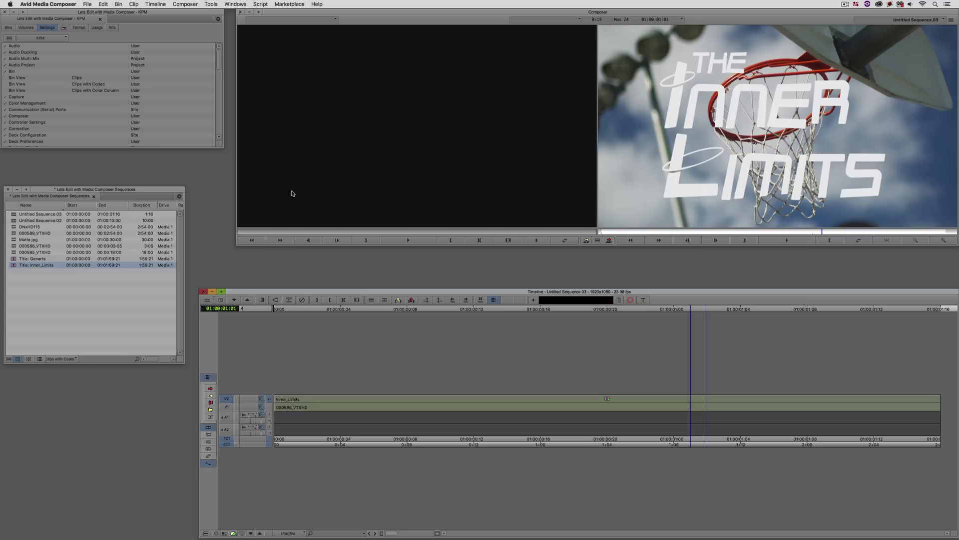
pyautogui.press('f')
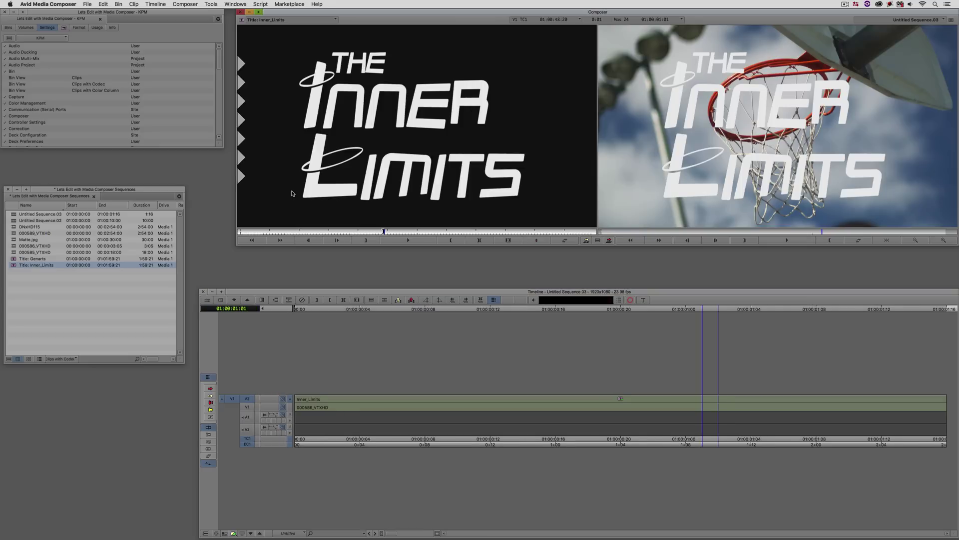
# Step: Use Find Bin to locate and select the Title: Inner_Limits clip in the sequences bin
pyautogui.press('super+f')
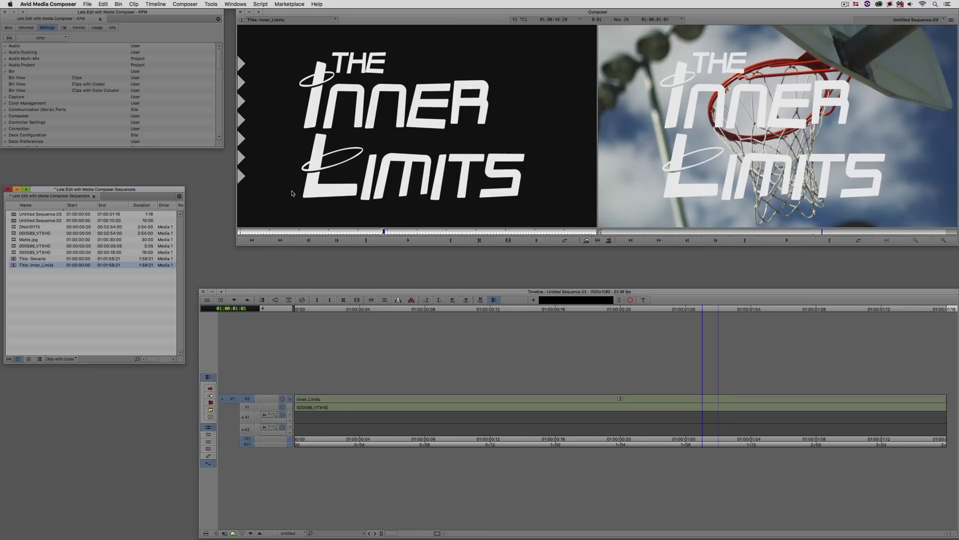
pyautogui.click(15, 227)
pyautogui.click(383, 152)
pyautogui.press('super+f')
# Step: Save the sequences bin holding Untitled Sequence.03 with Cmd+S
pyautogui.press('super+s')
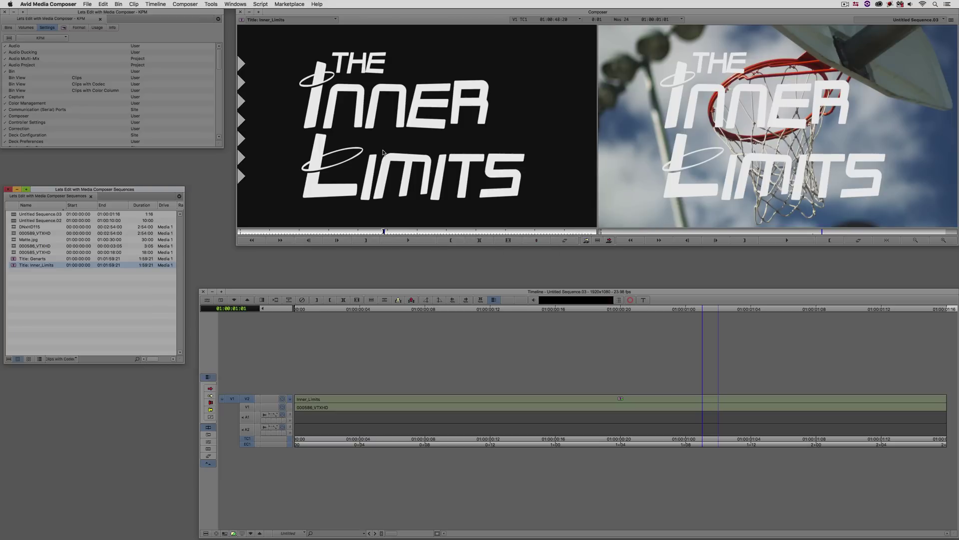